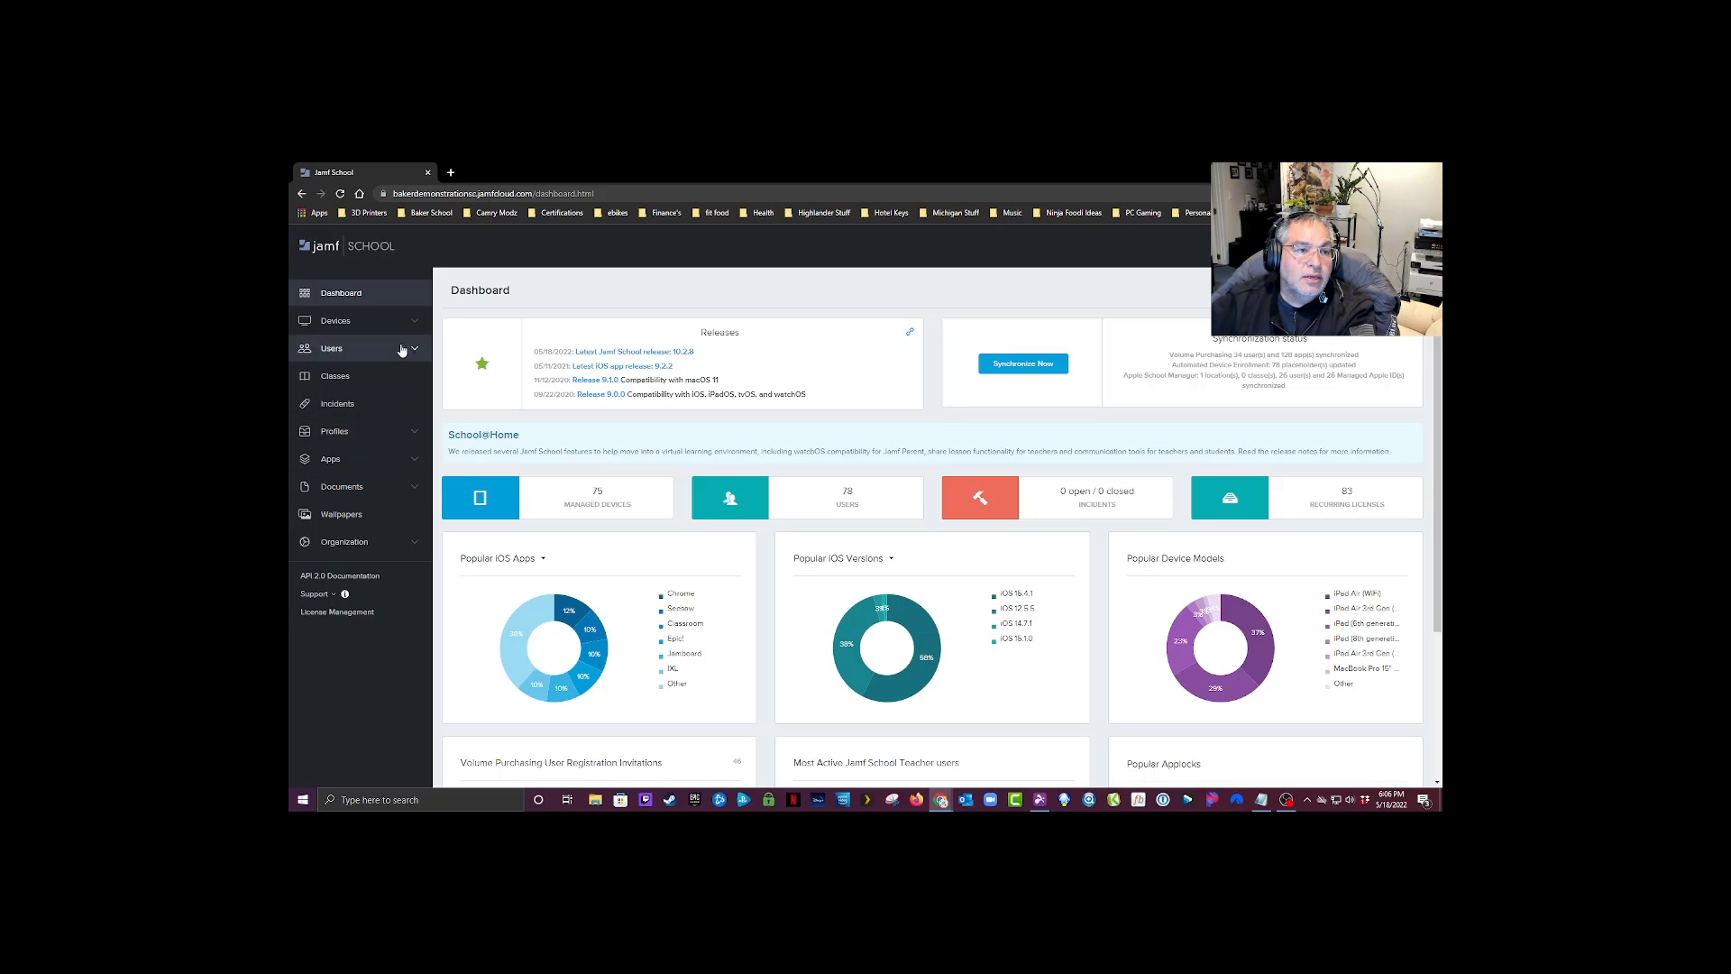
Step: Open the device groups list and look through the existing groups
click(414, 323)
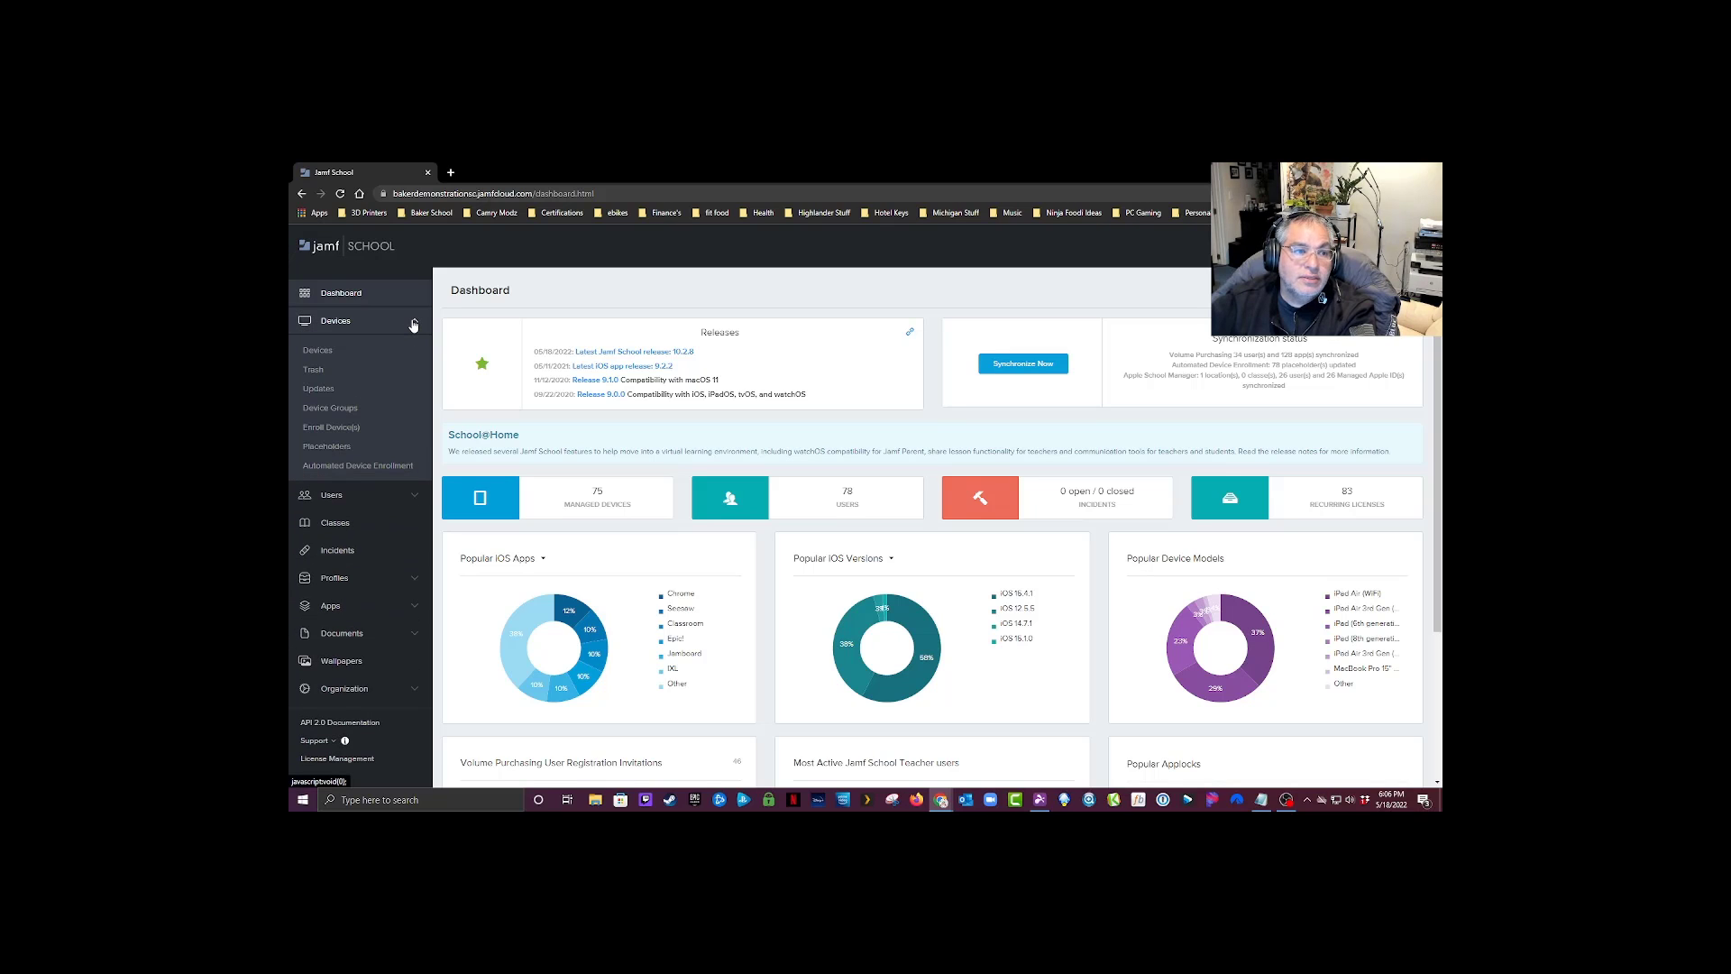
click(359, 410)
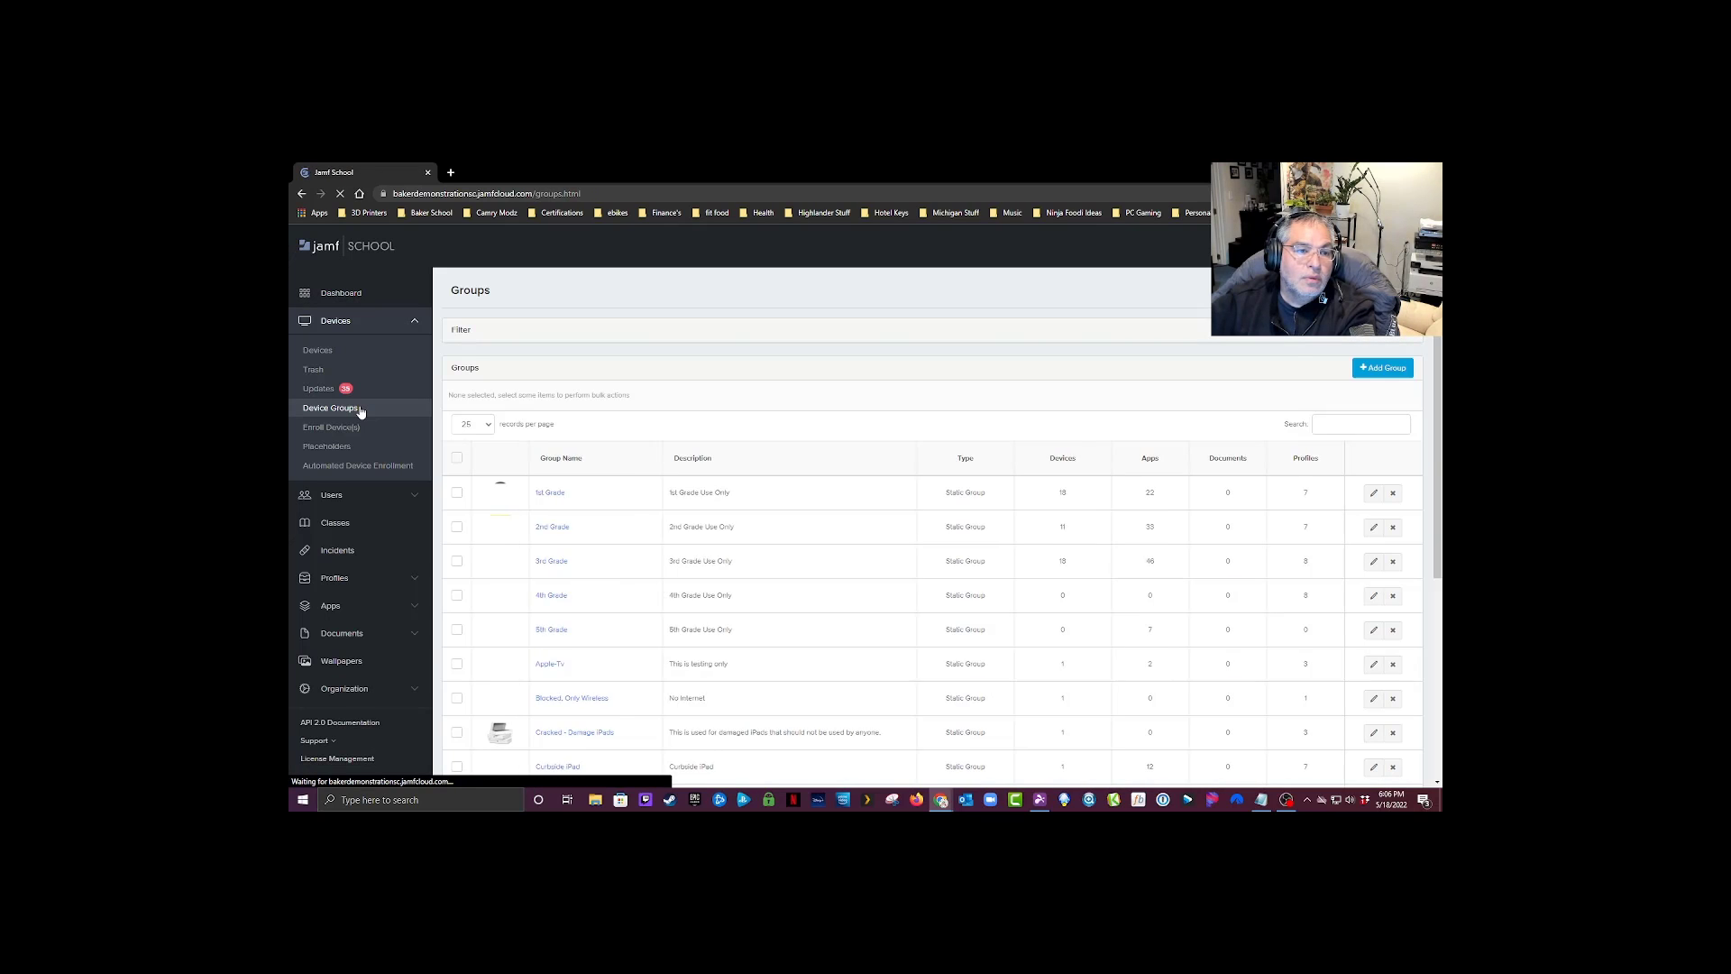
scroll(962, 530, down, 5)
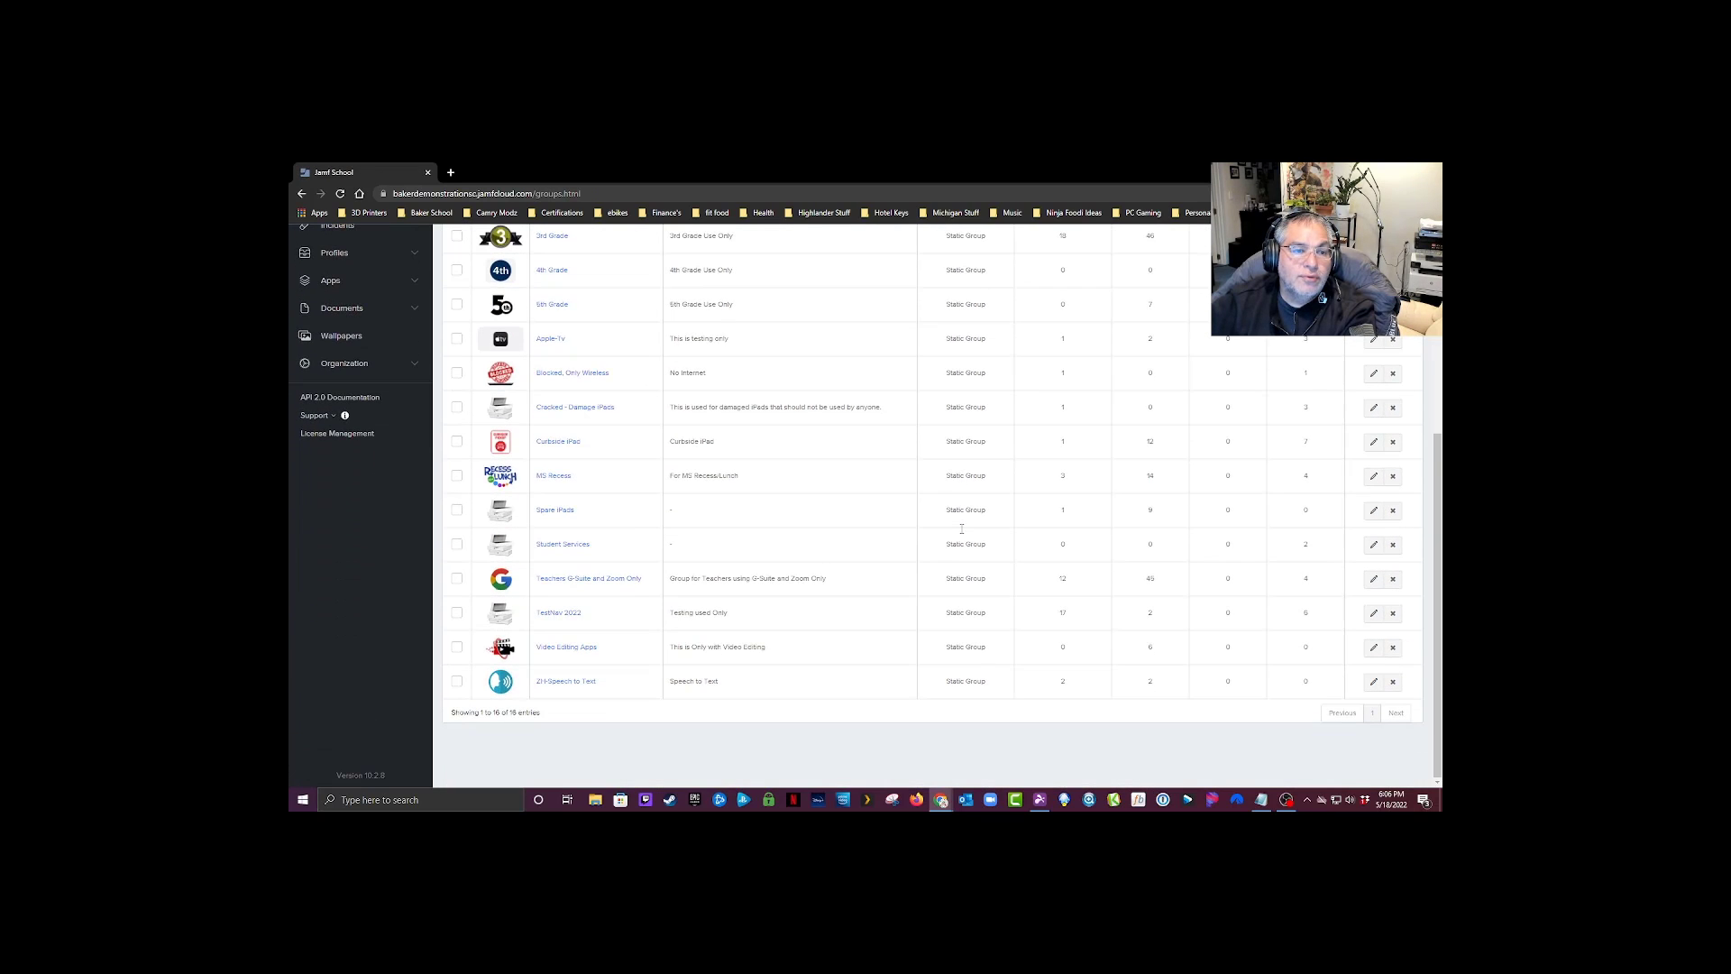
scroll(962, 532, up, 4)
scroll(962, 532, up, 1)
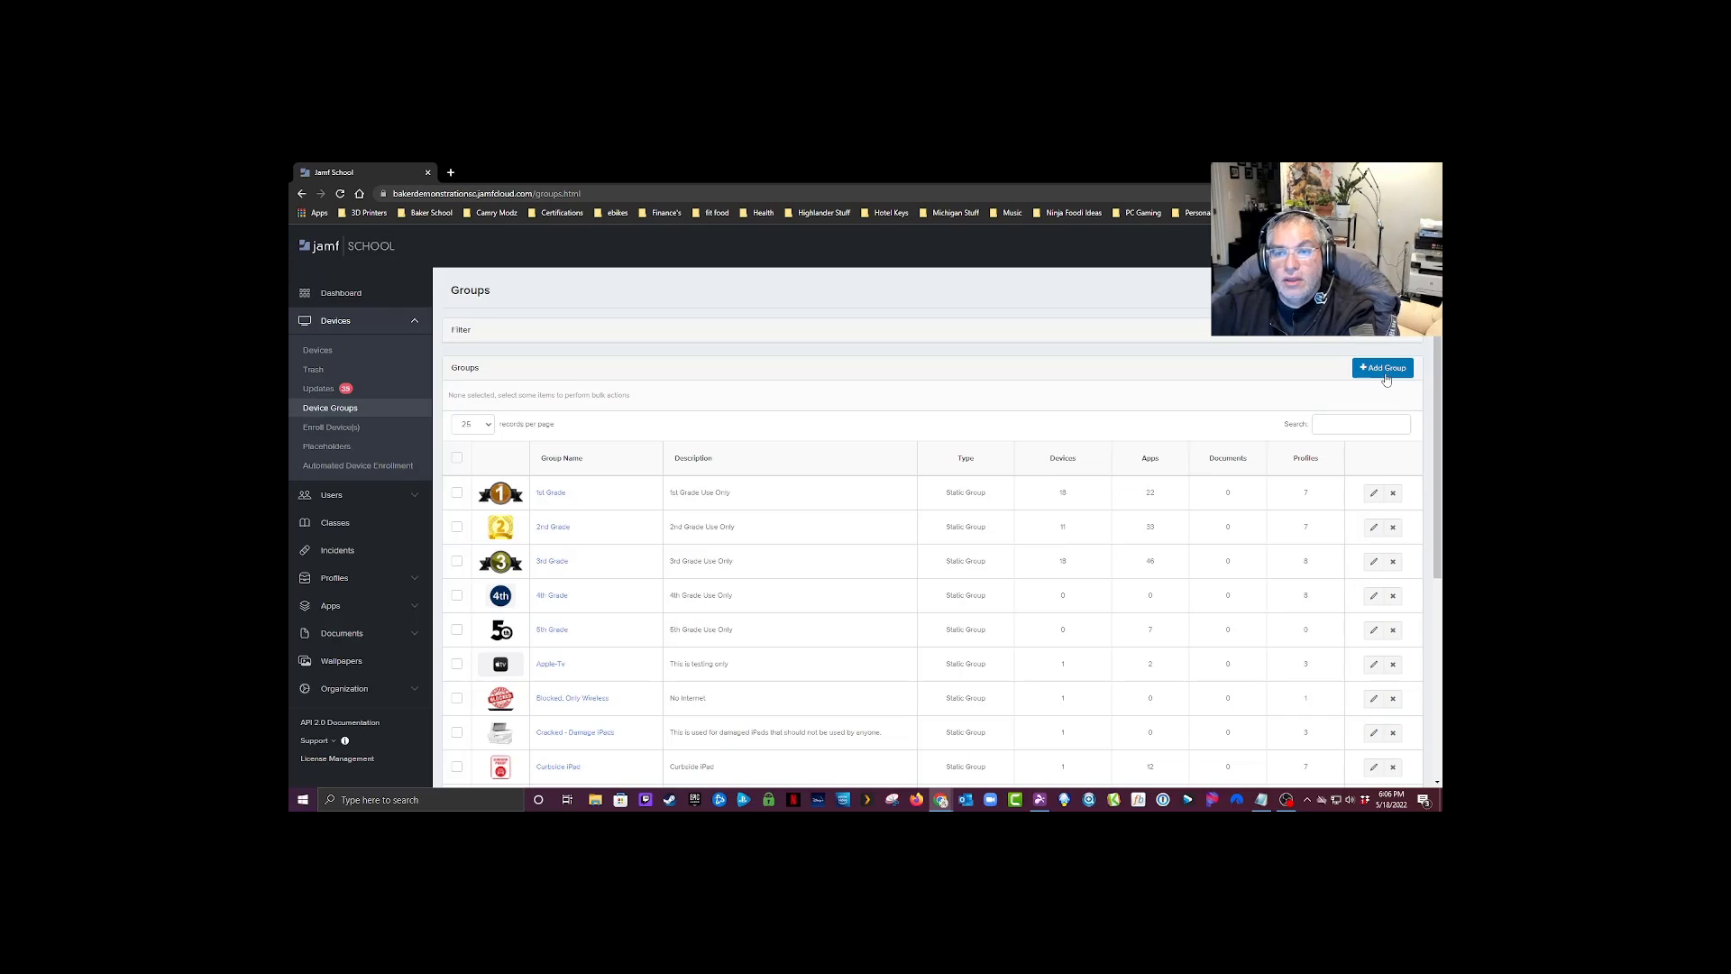
Step: Start a new static device group named BDS MacOS Staff Only, leaving its description empty
click(1383, 369)
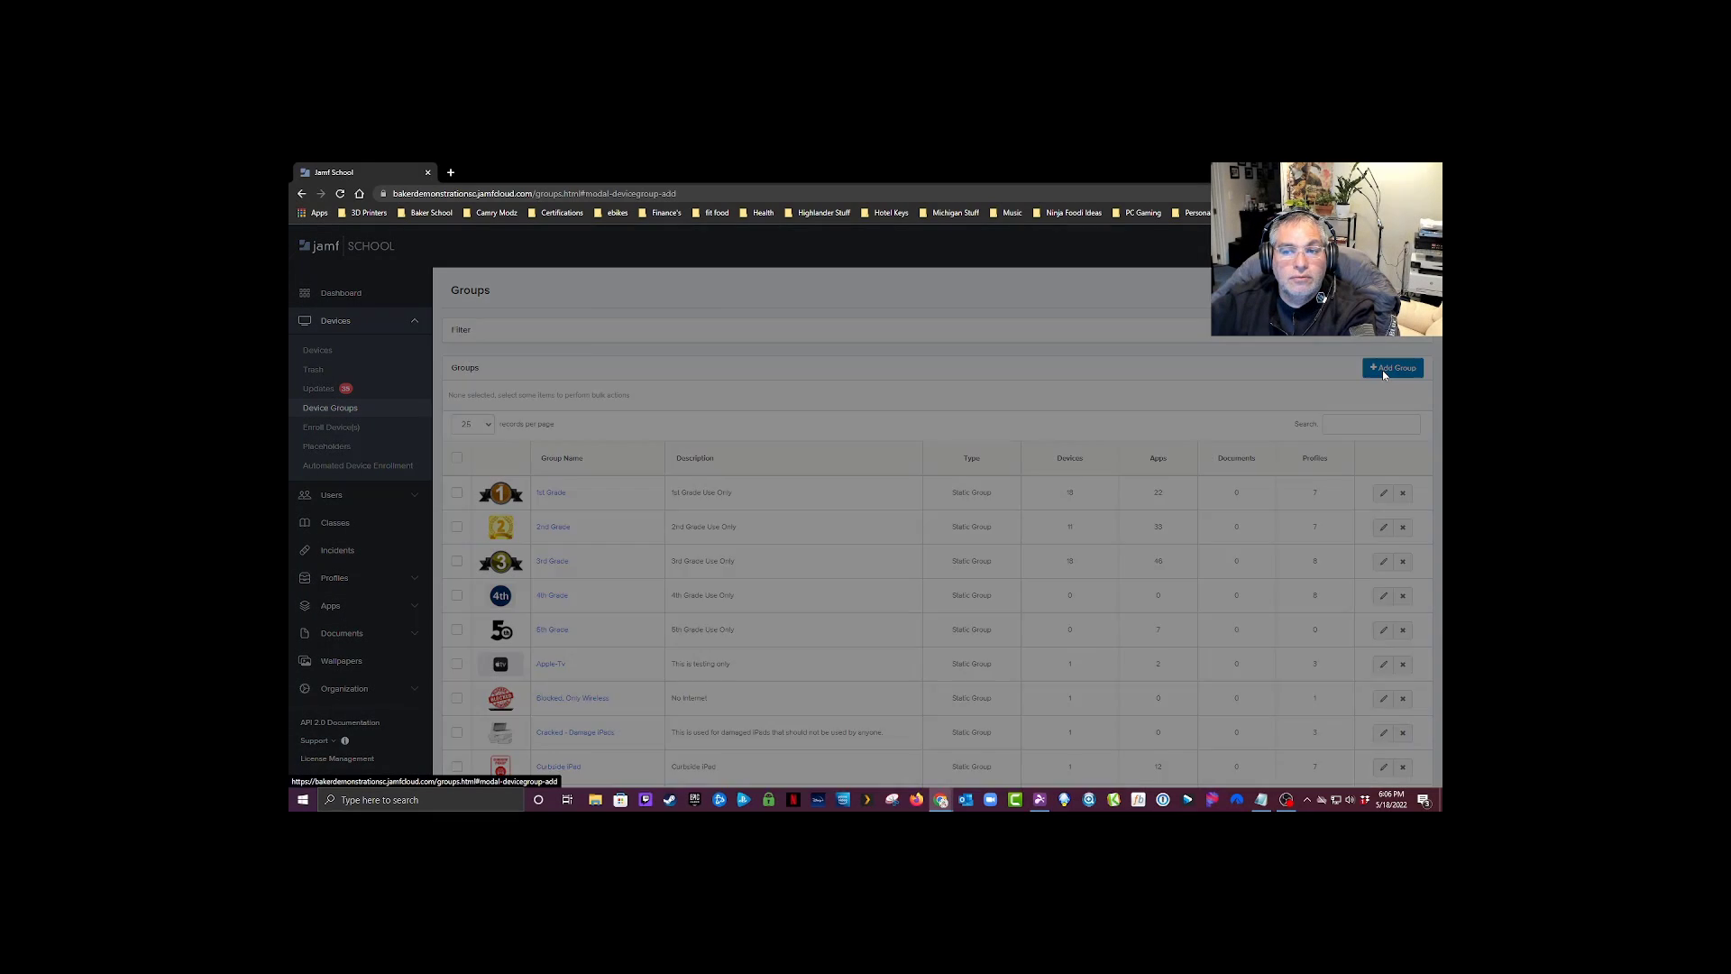
click(772, 345)
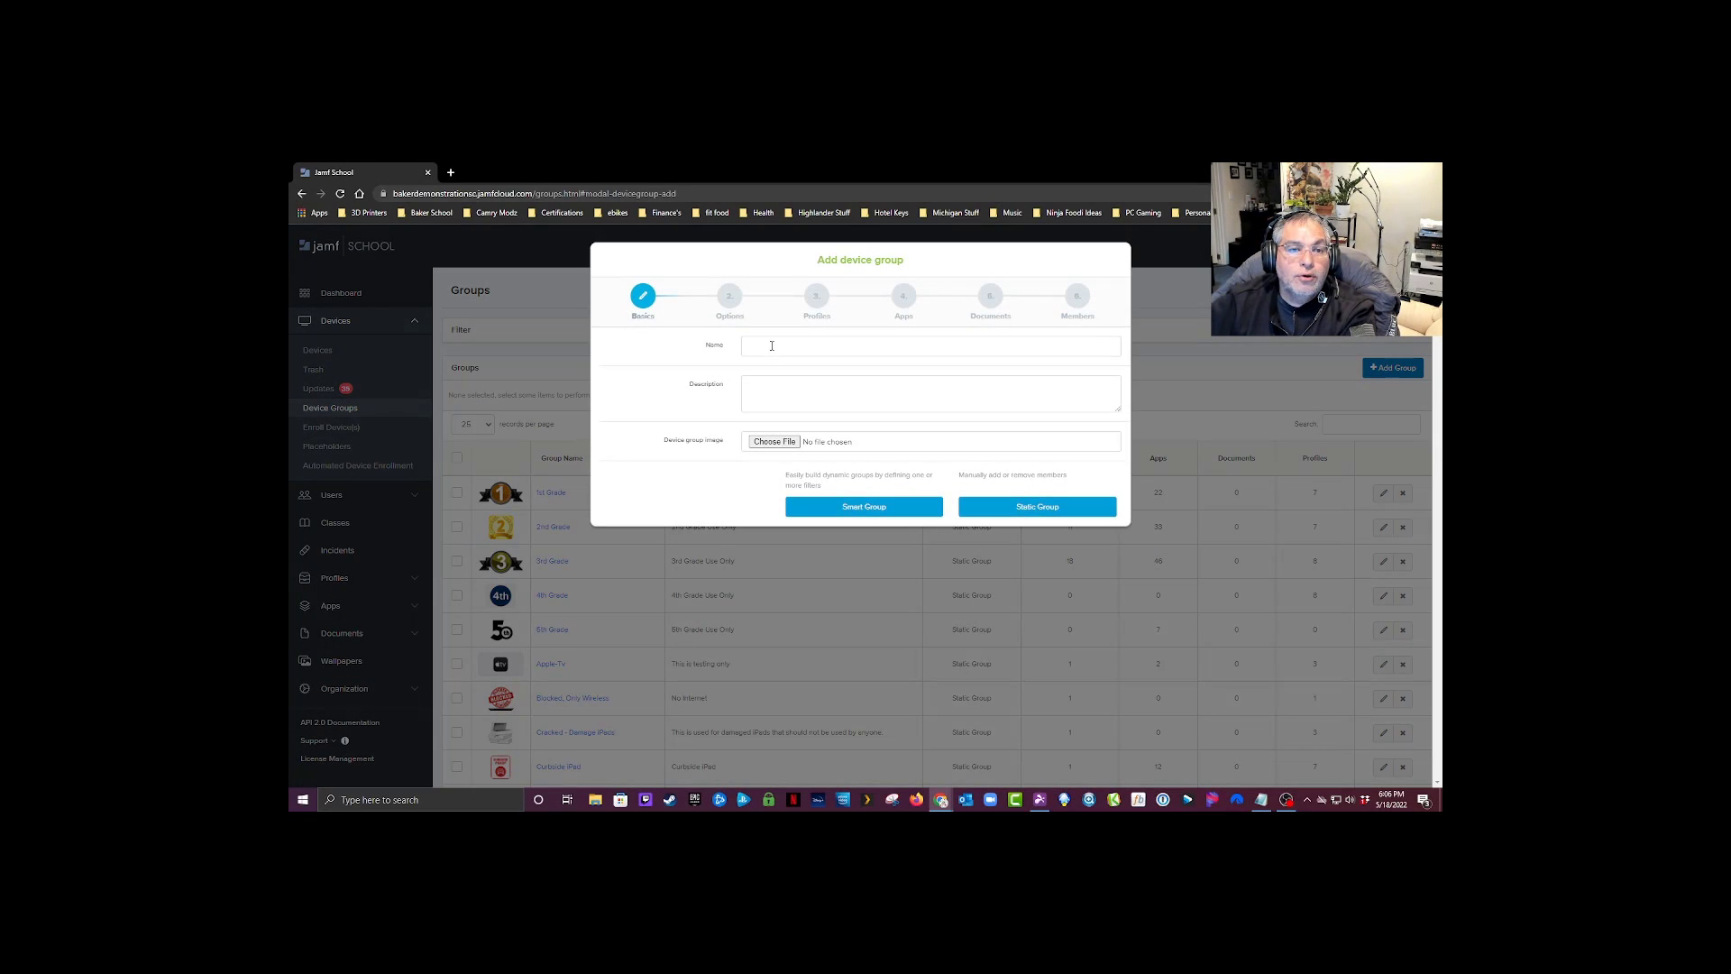
text(BDS)
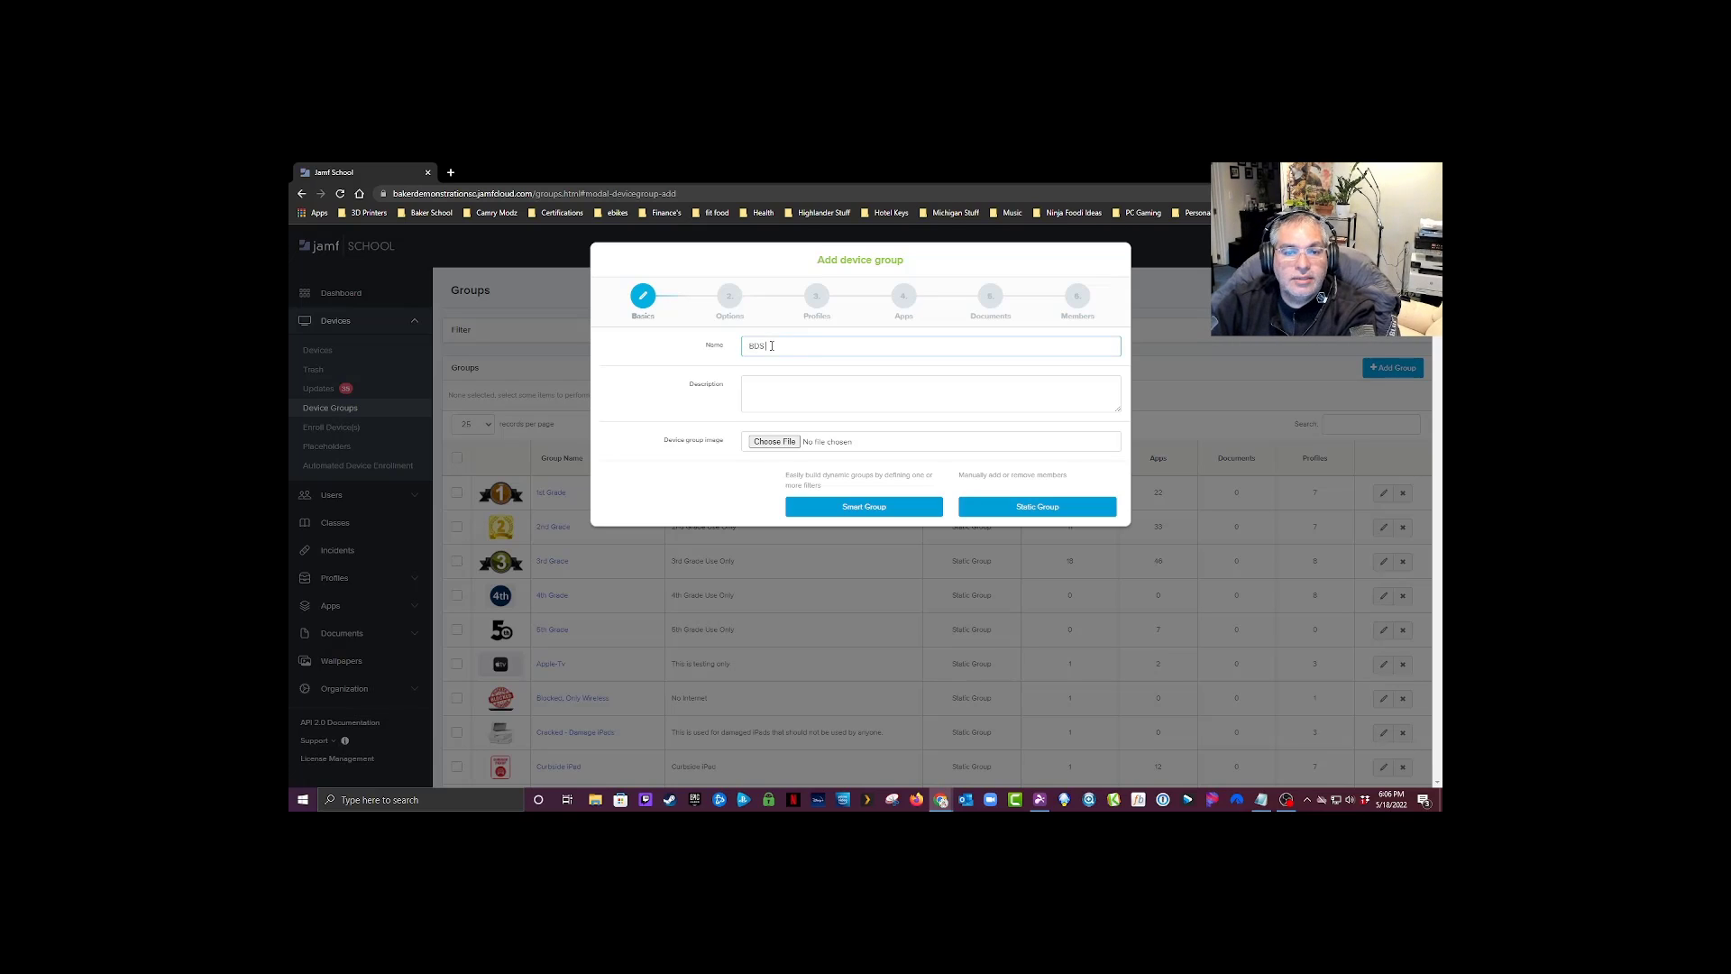
text( St)
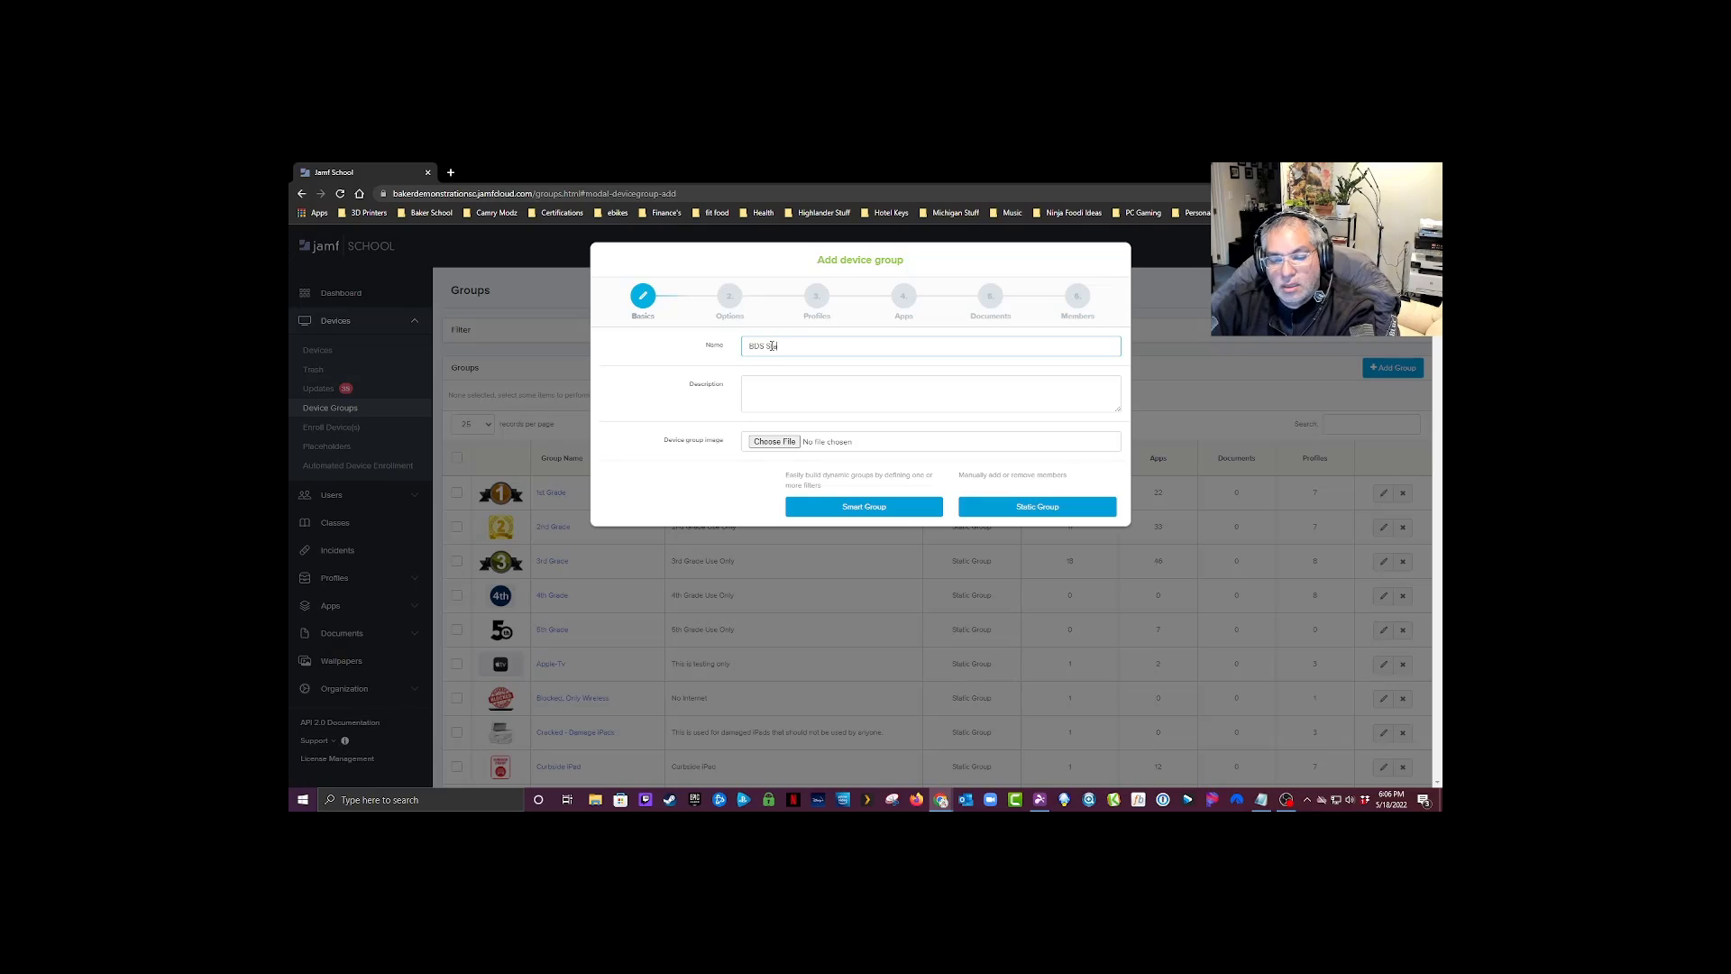
text(aff Only)
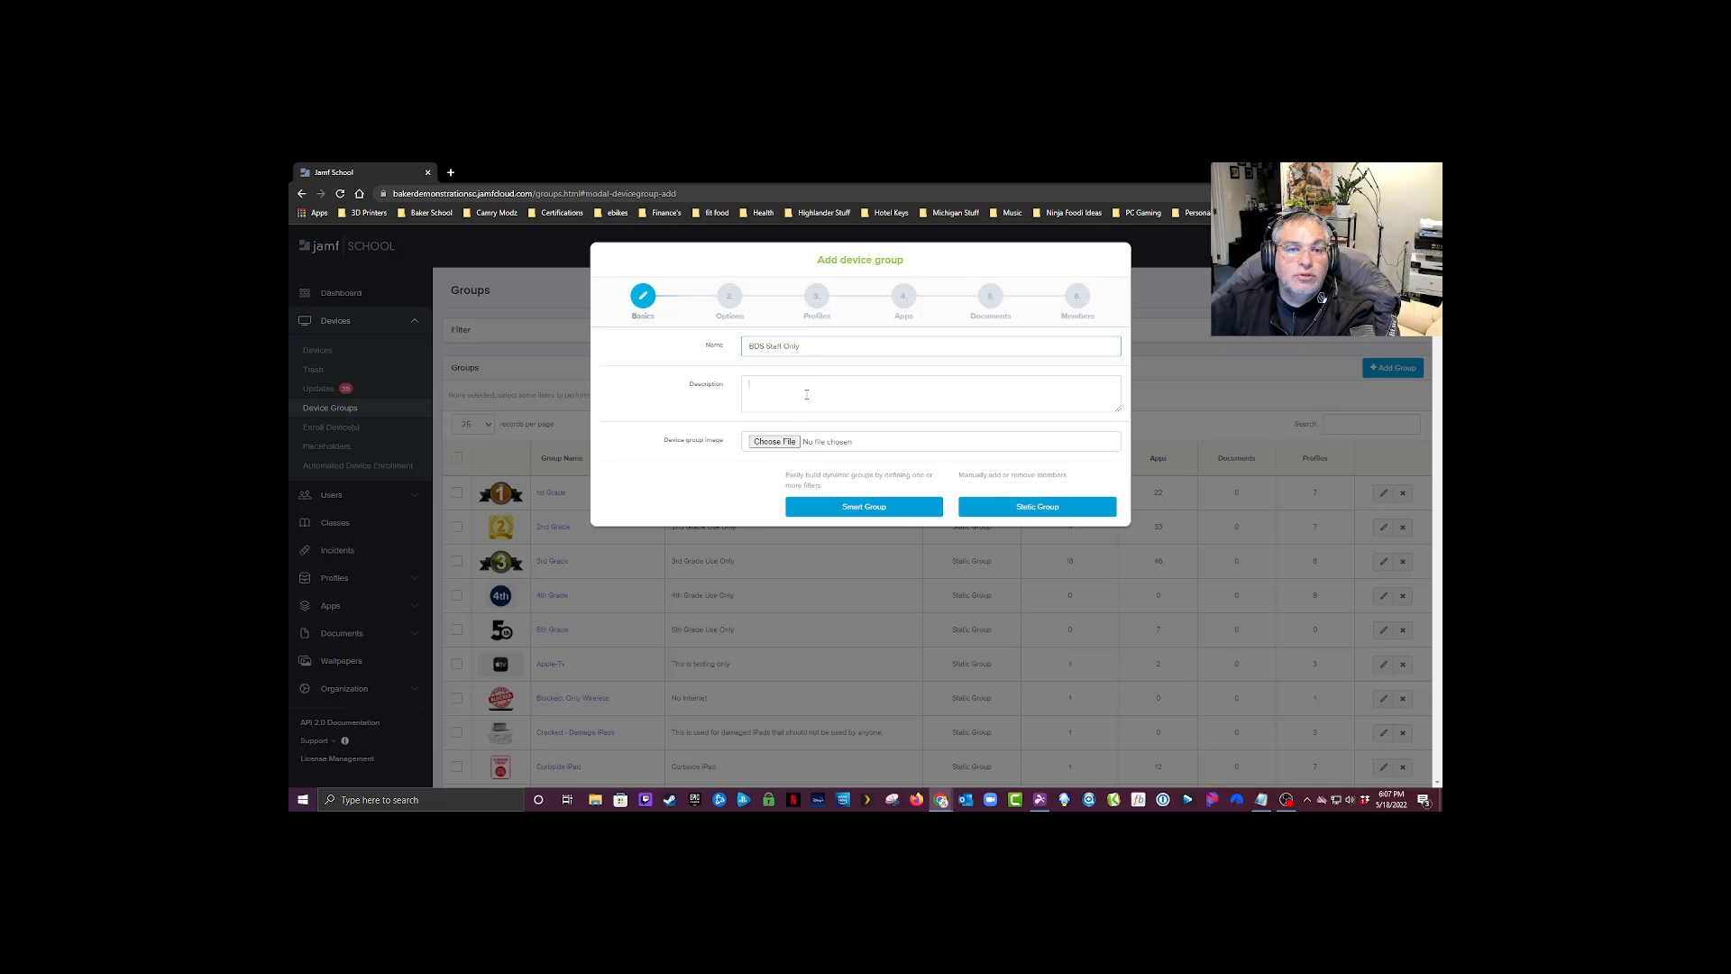
click(807, 394)
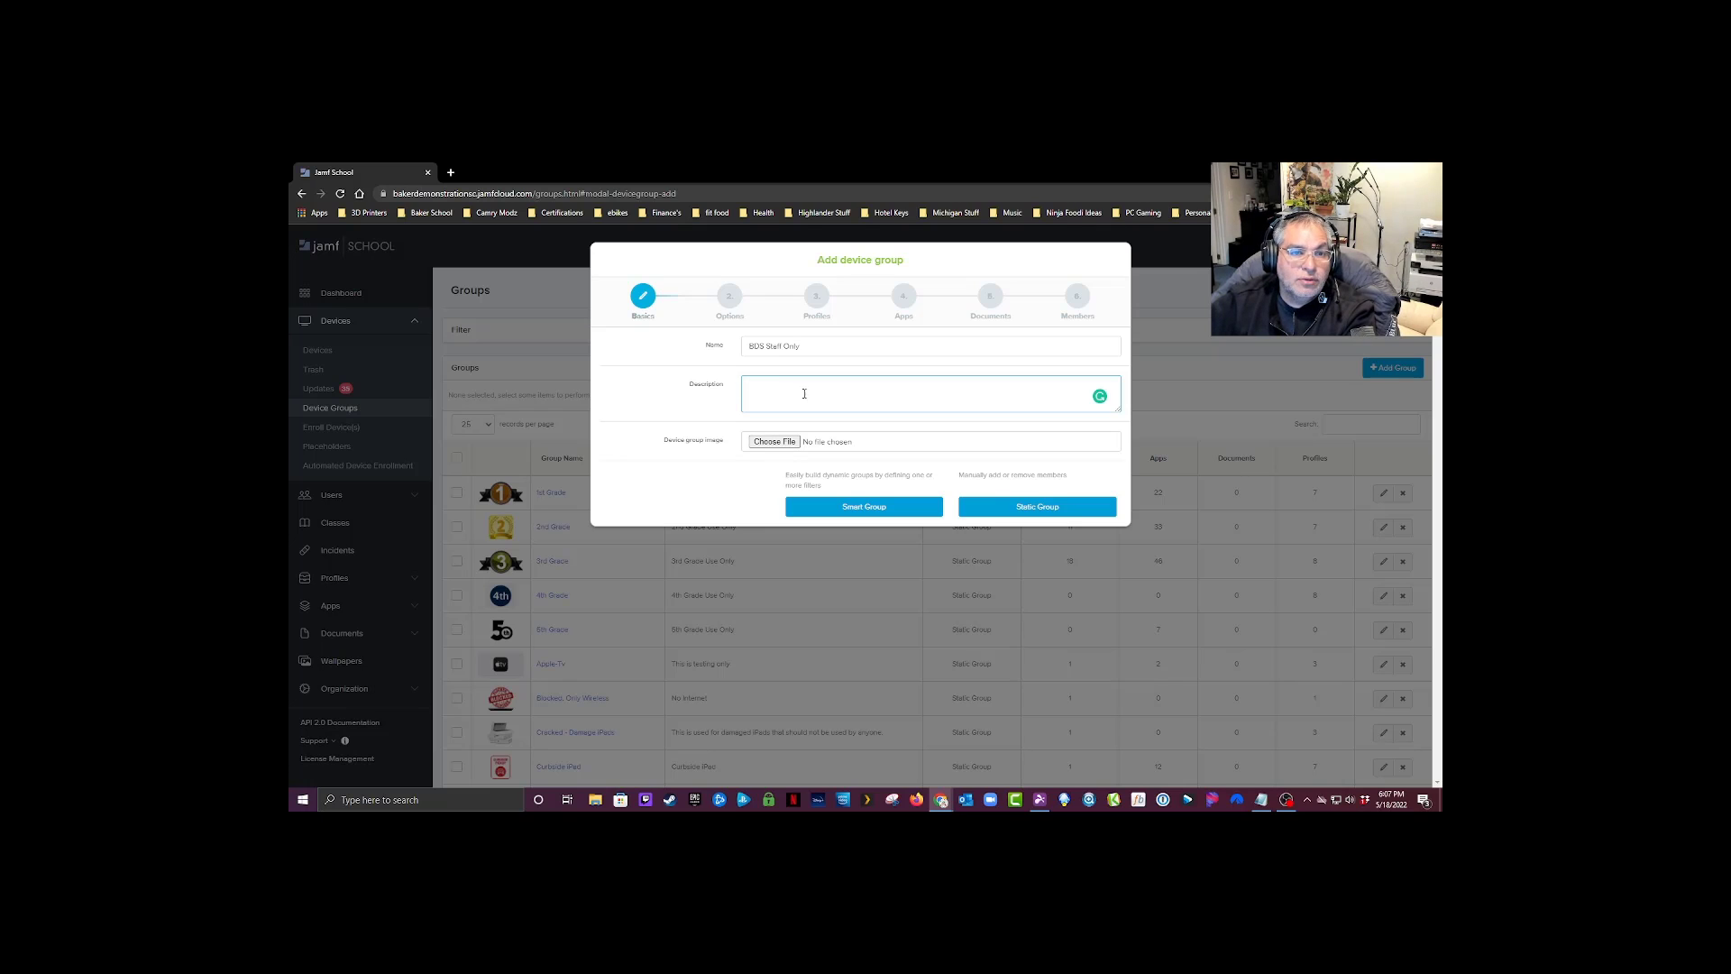
click(767, 346)
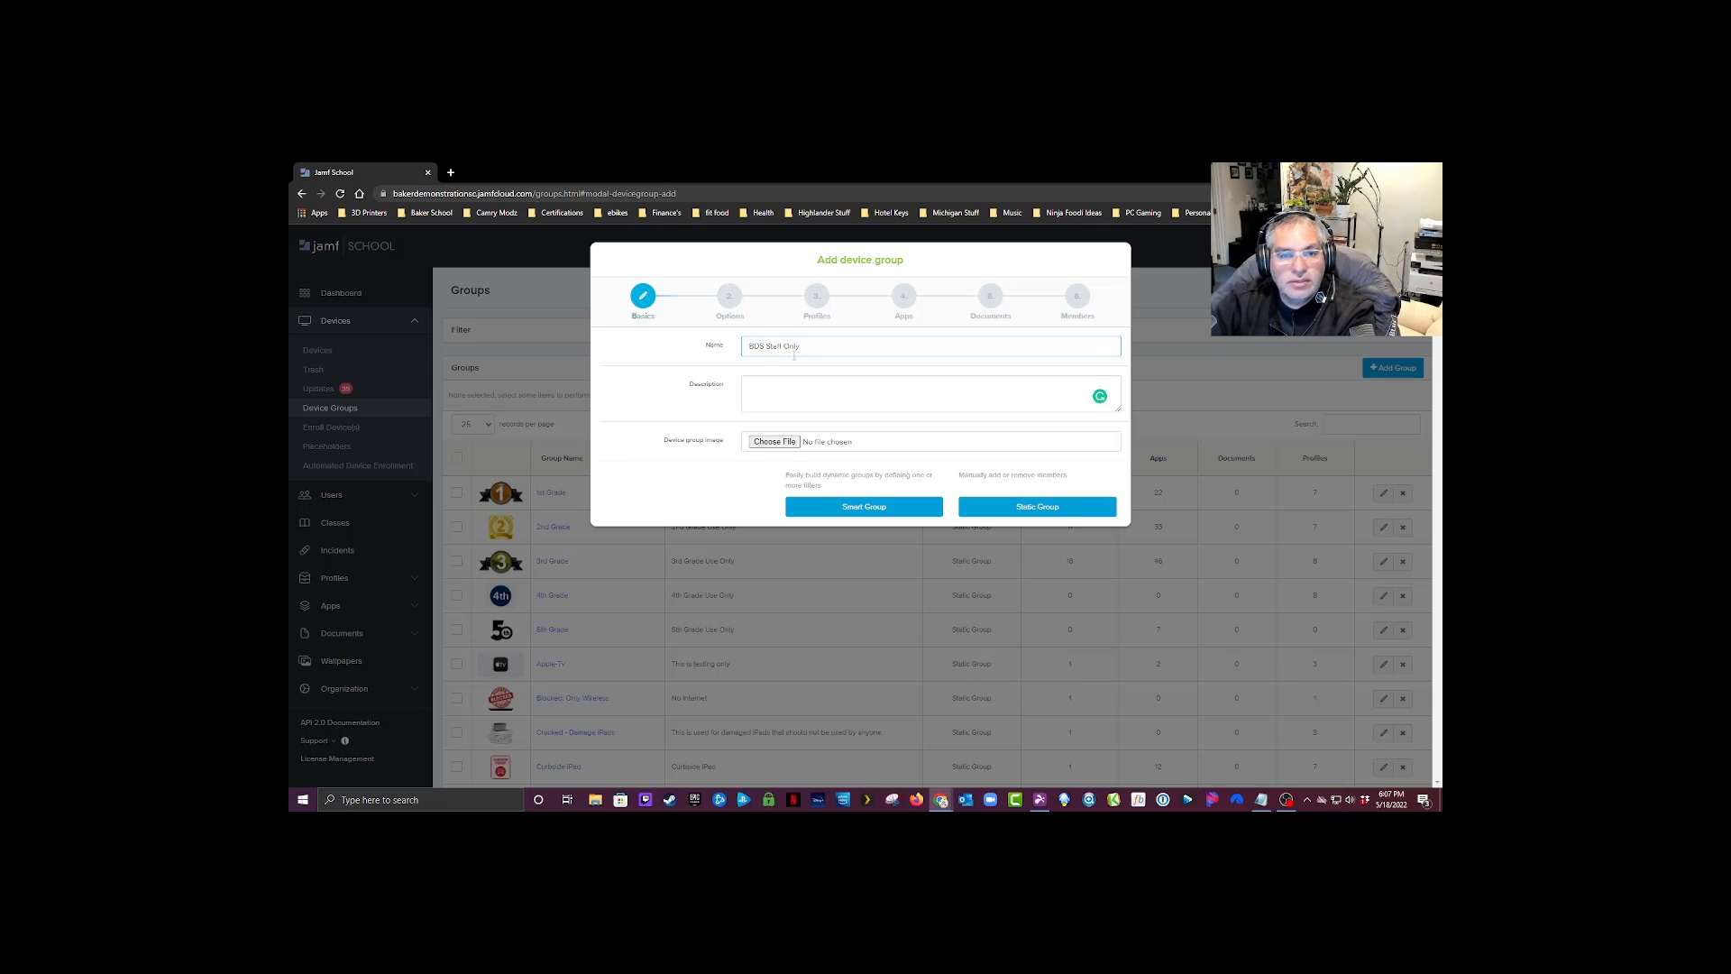
text(MacOS)
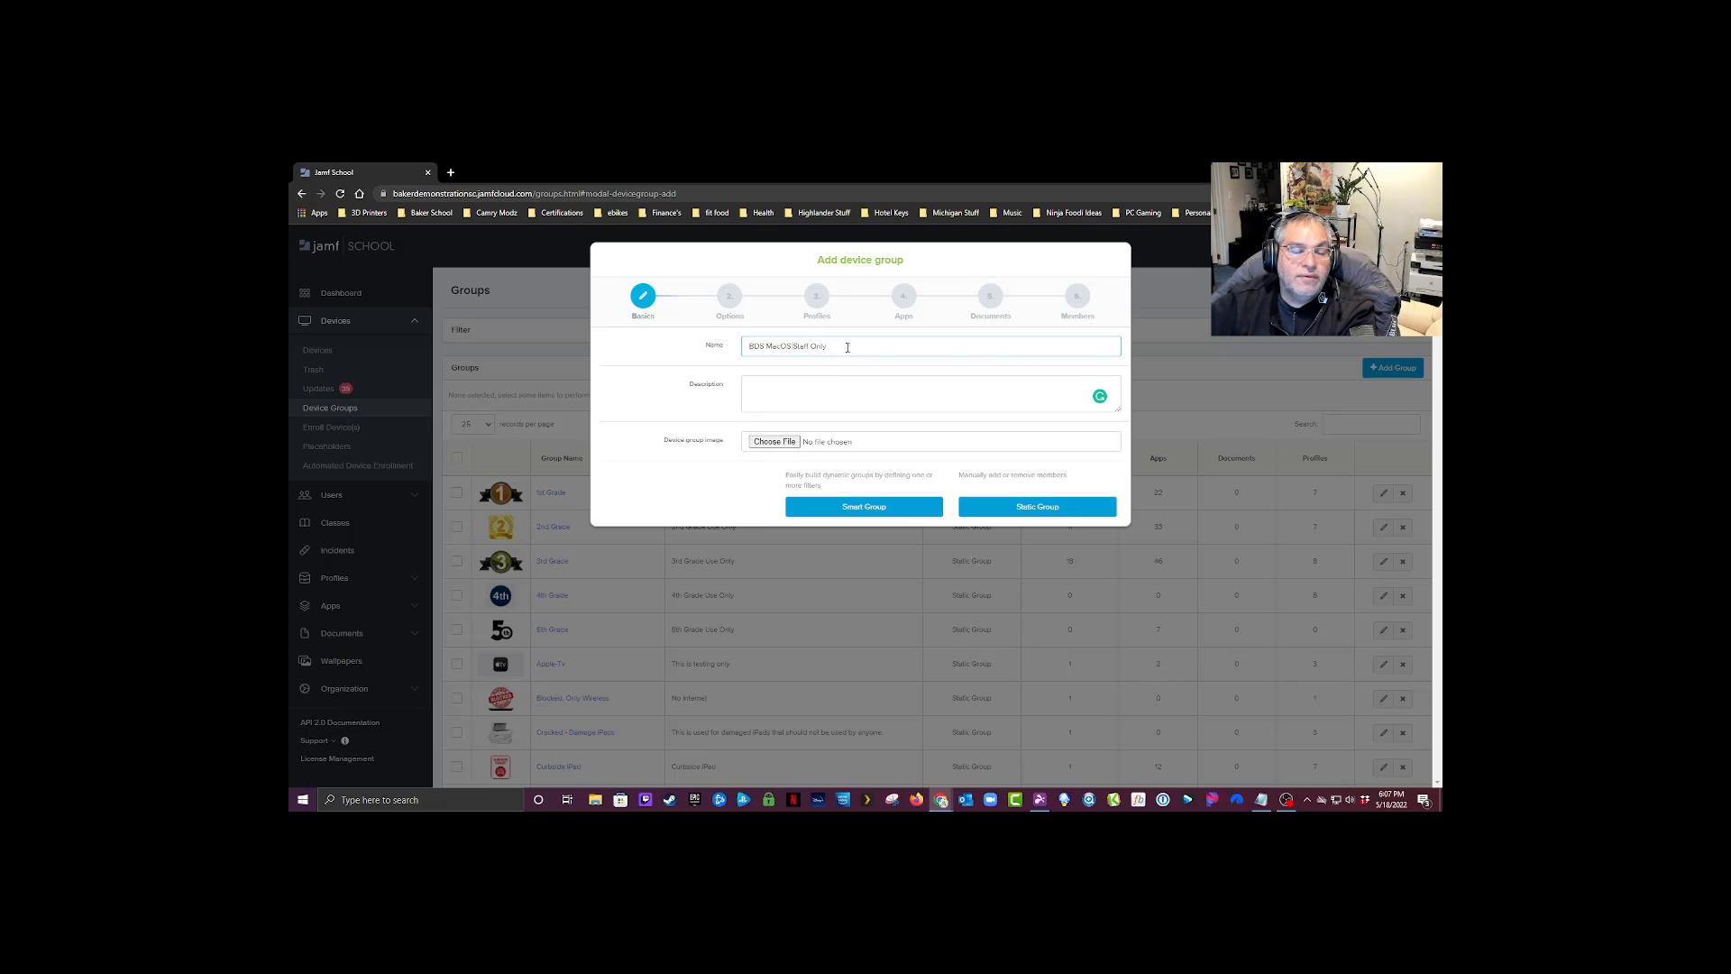
click(1066, 513)
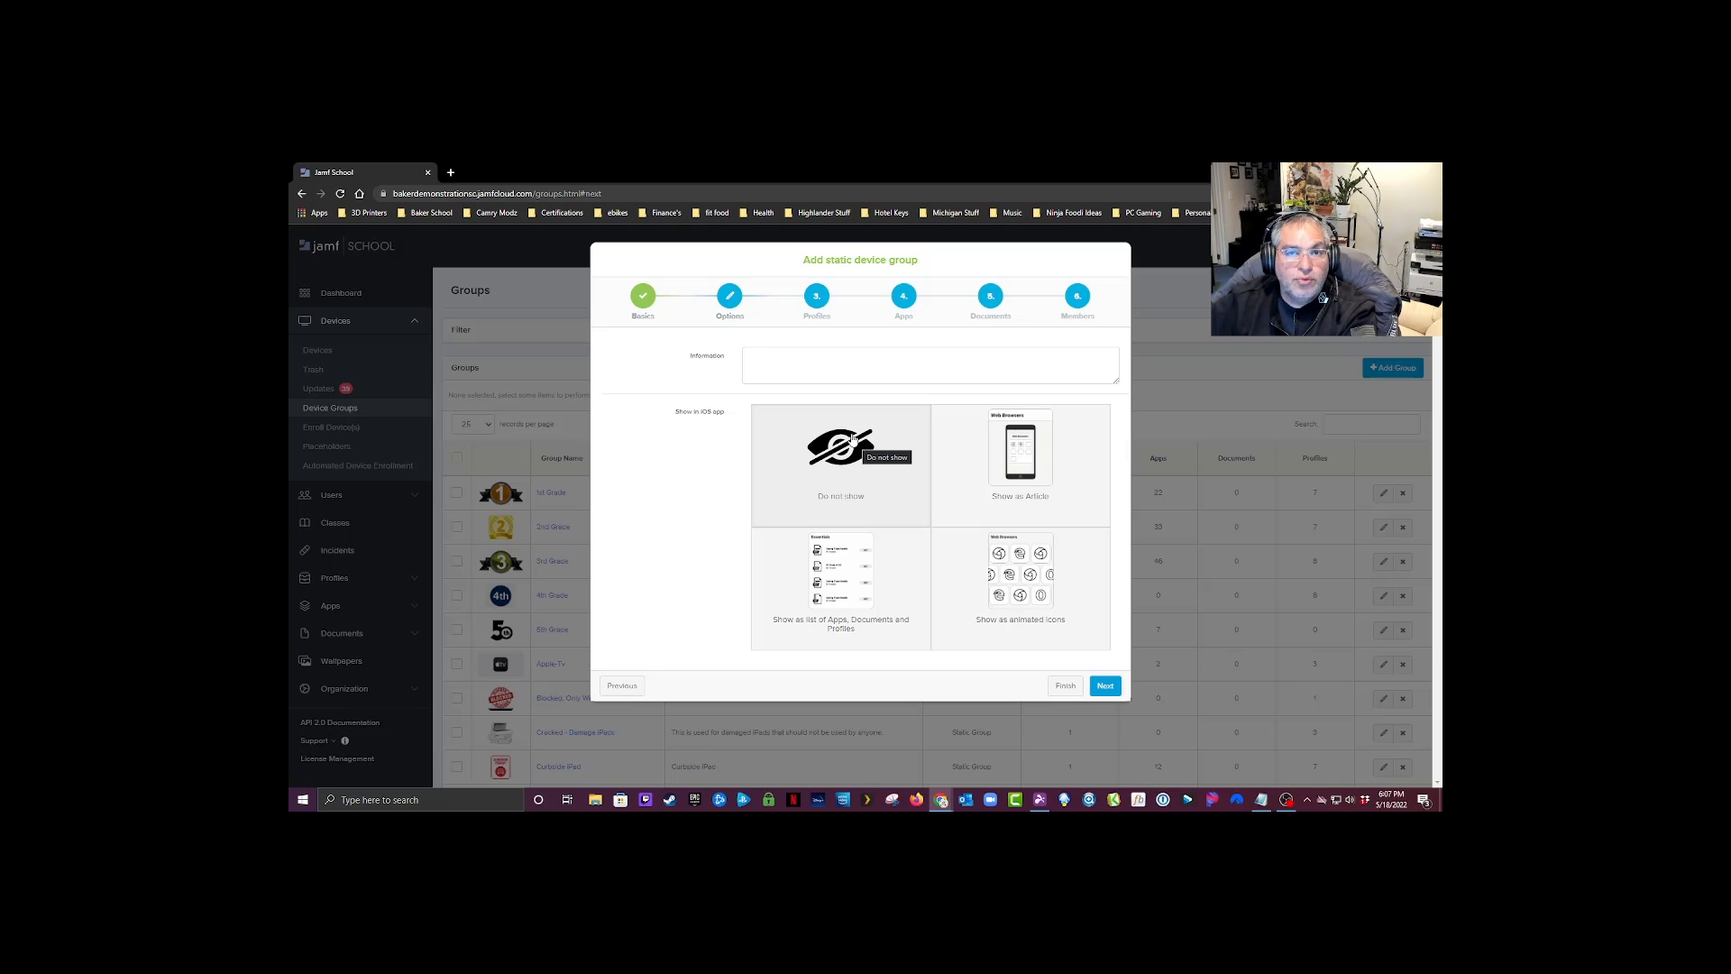
Step: Keep the group's default display options and add the Wi-Fi Baker Staff v2 profile with automatic installation
click(1105, 685)
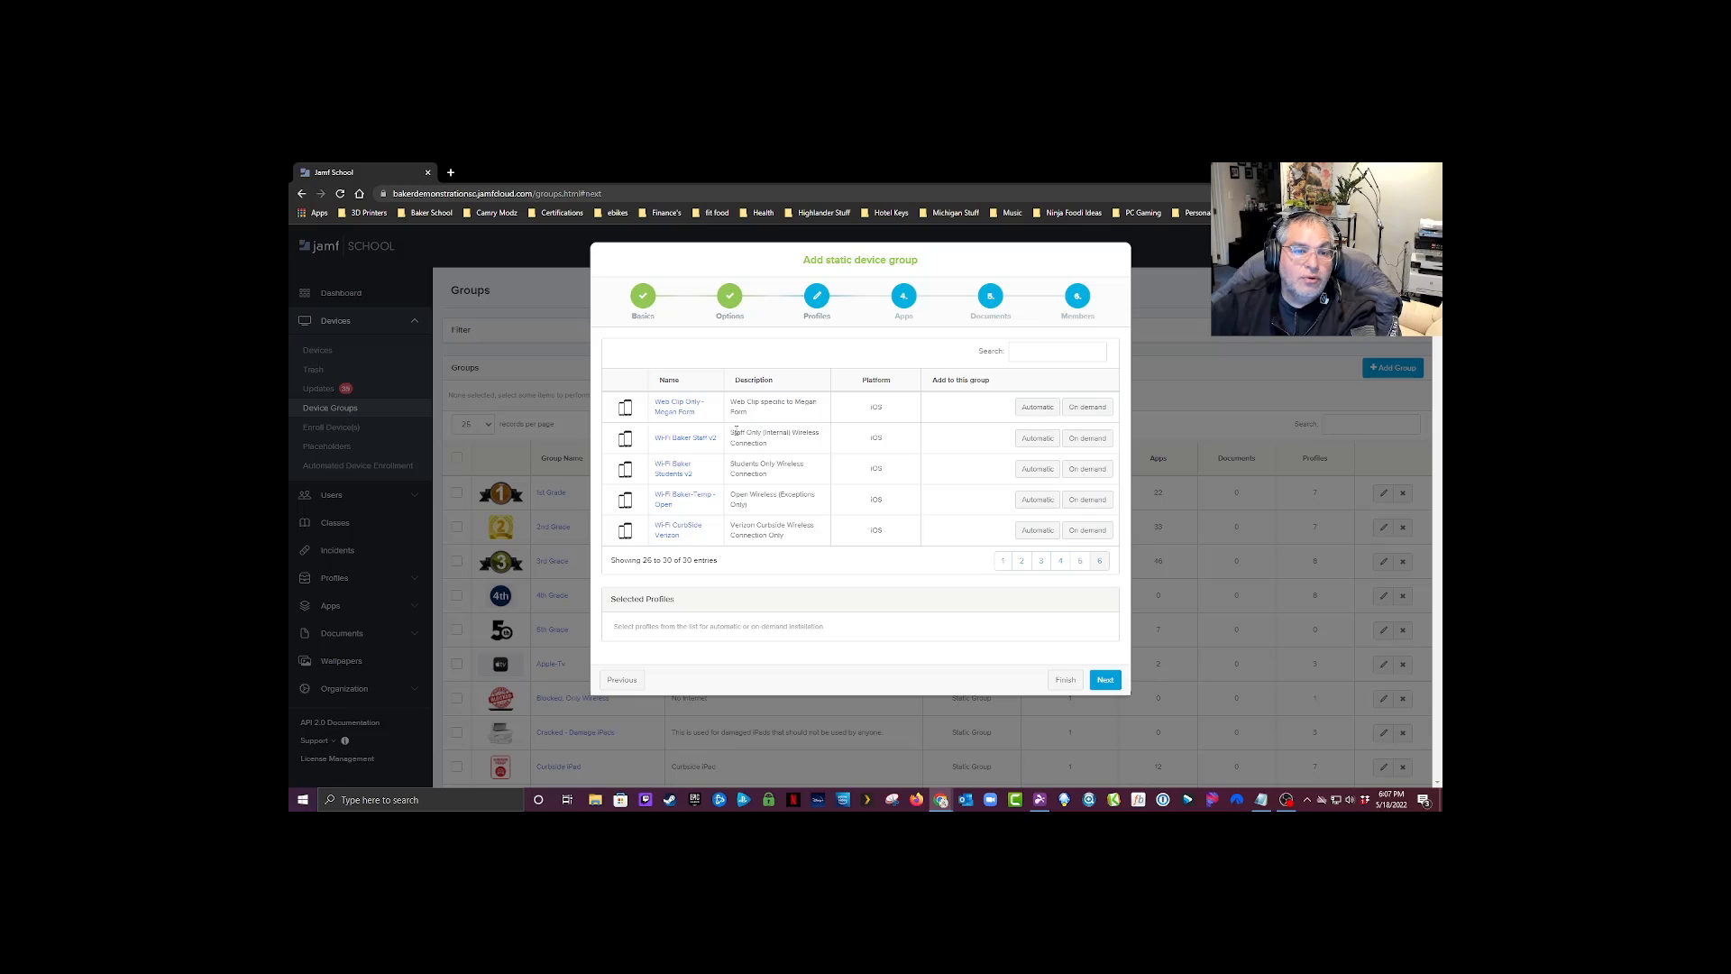
drag(730, 432, 818, 443)
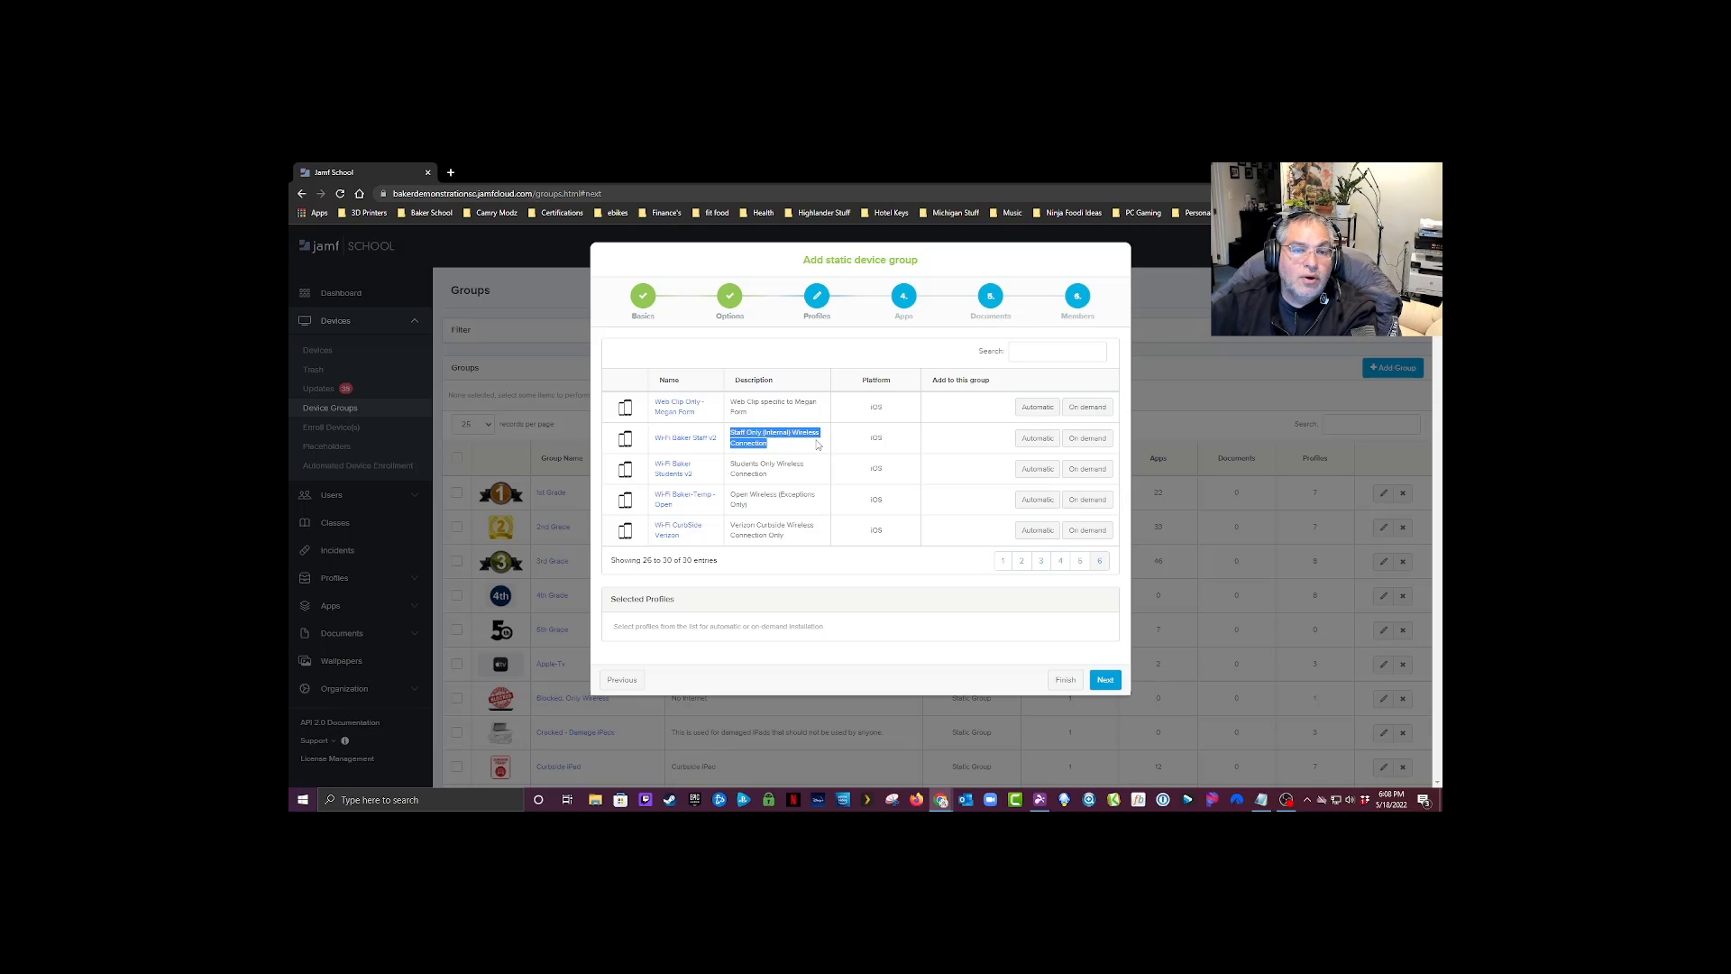
click(1036, 440)
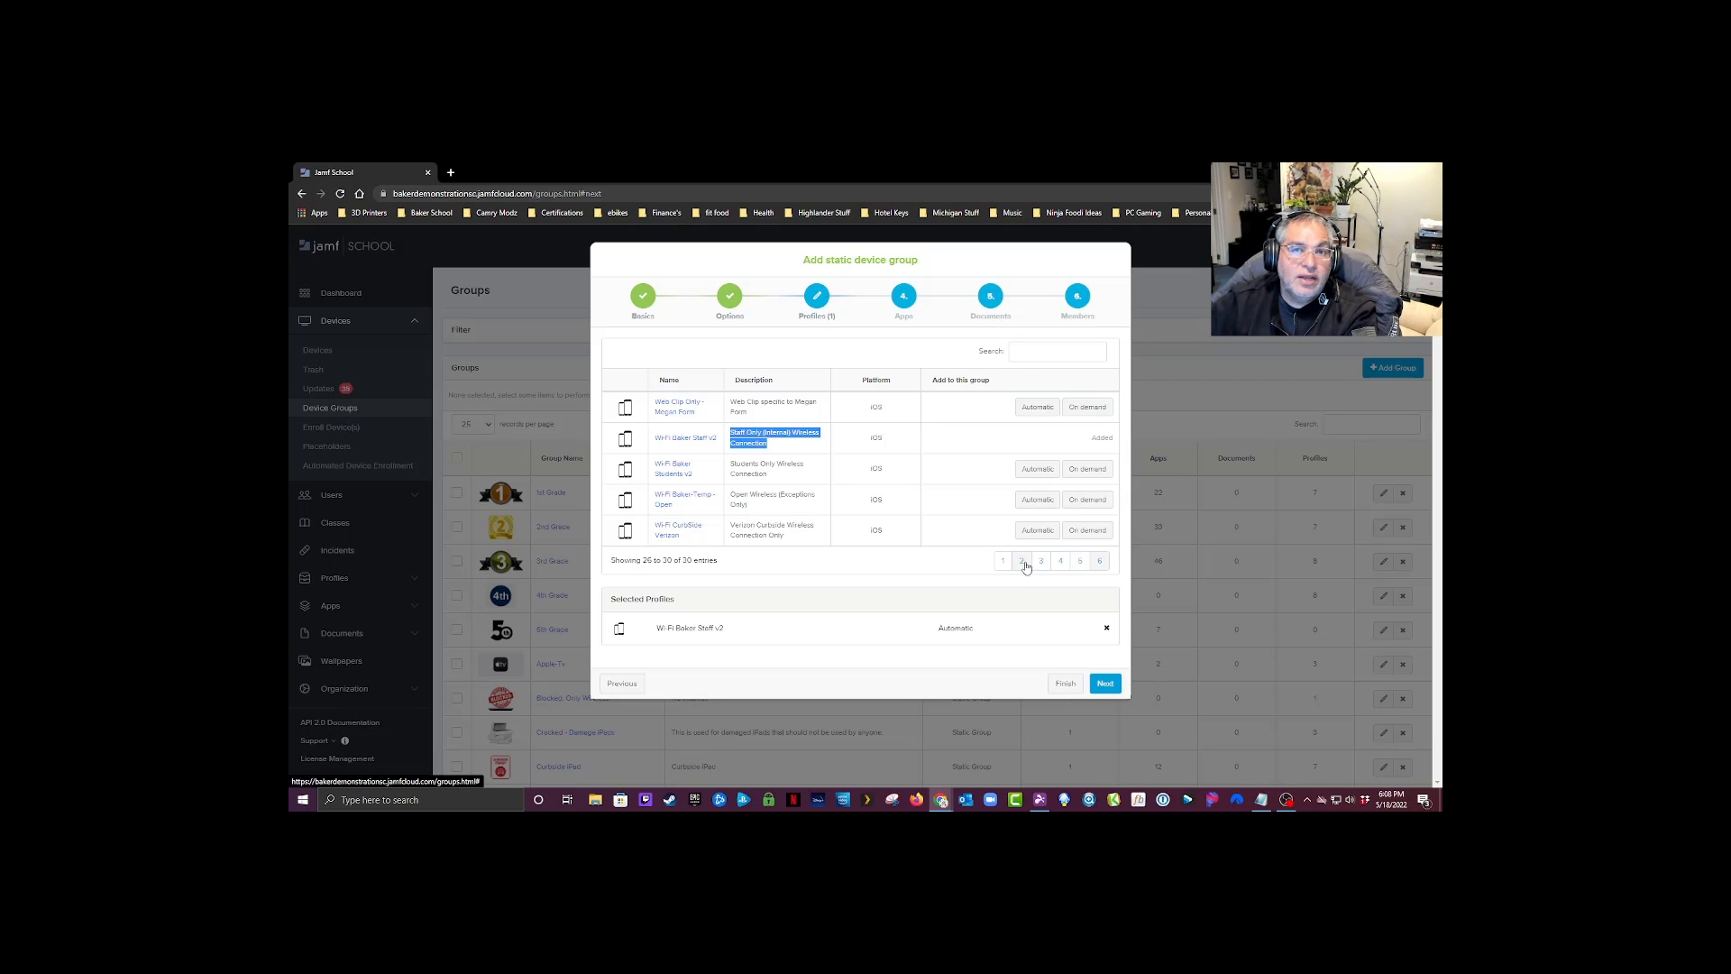
Step: Finish creating the static device group without adding any apps, documents or member devices
click(1104, 685)
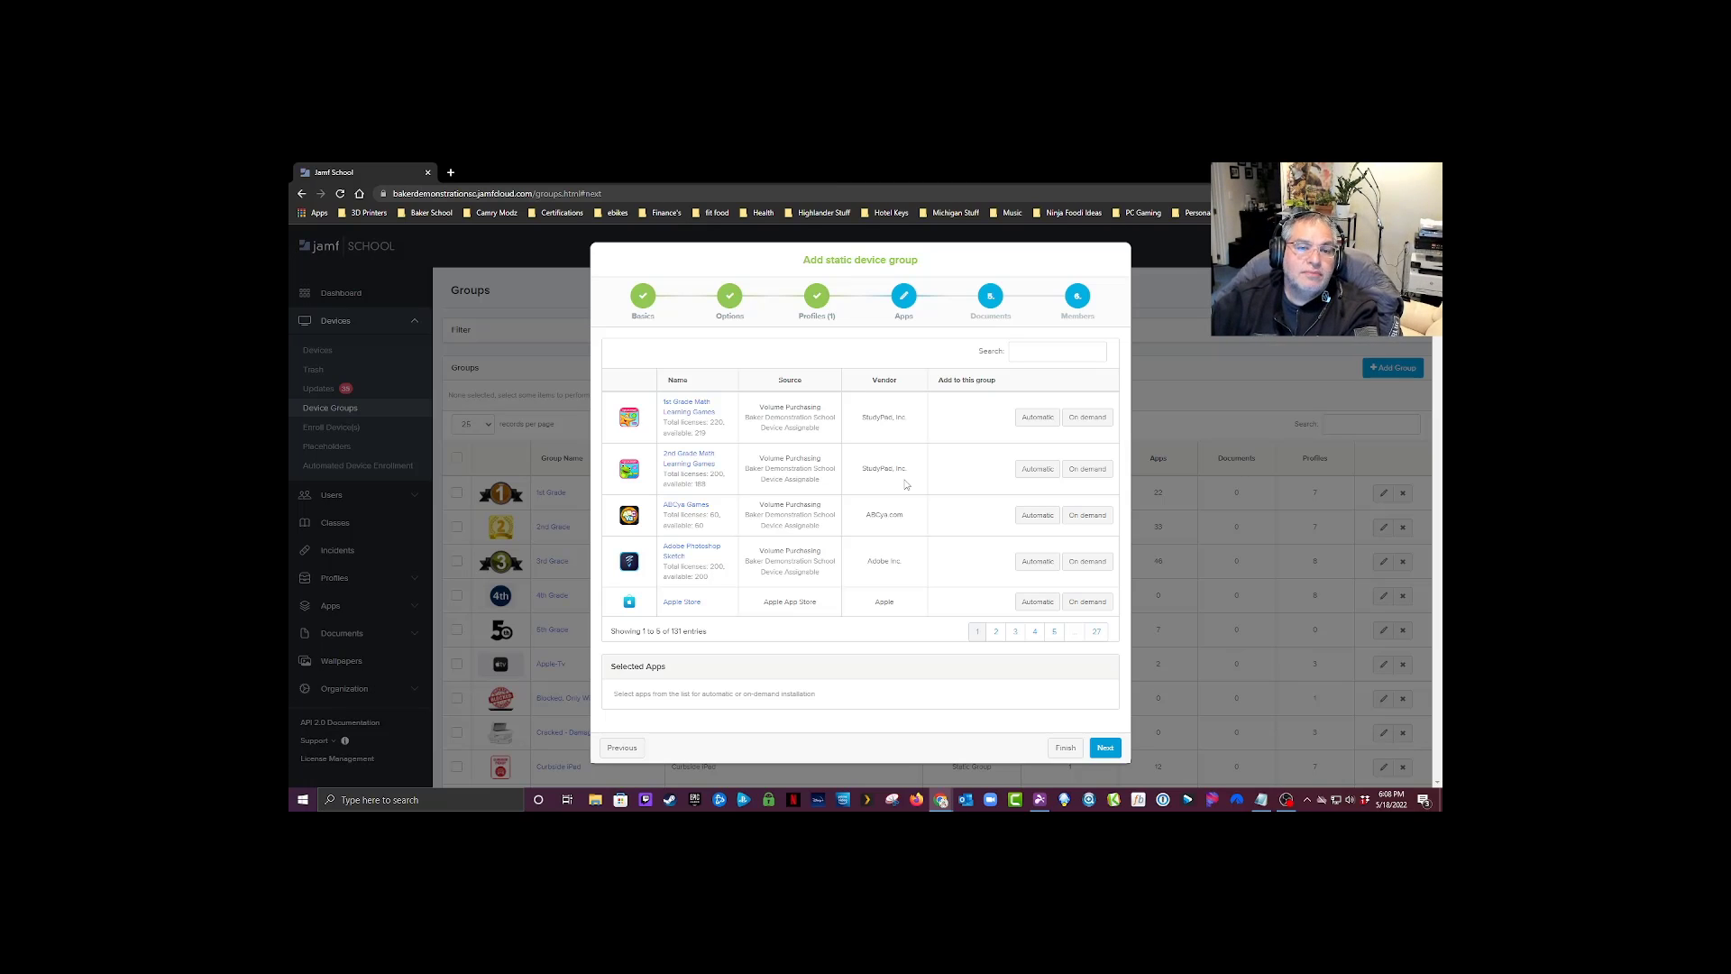
click(1101, 748)
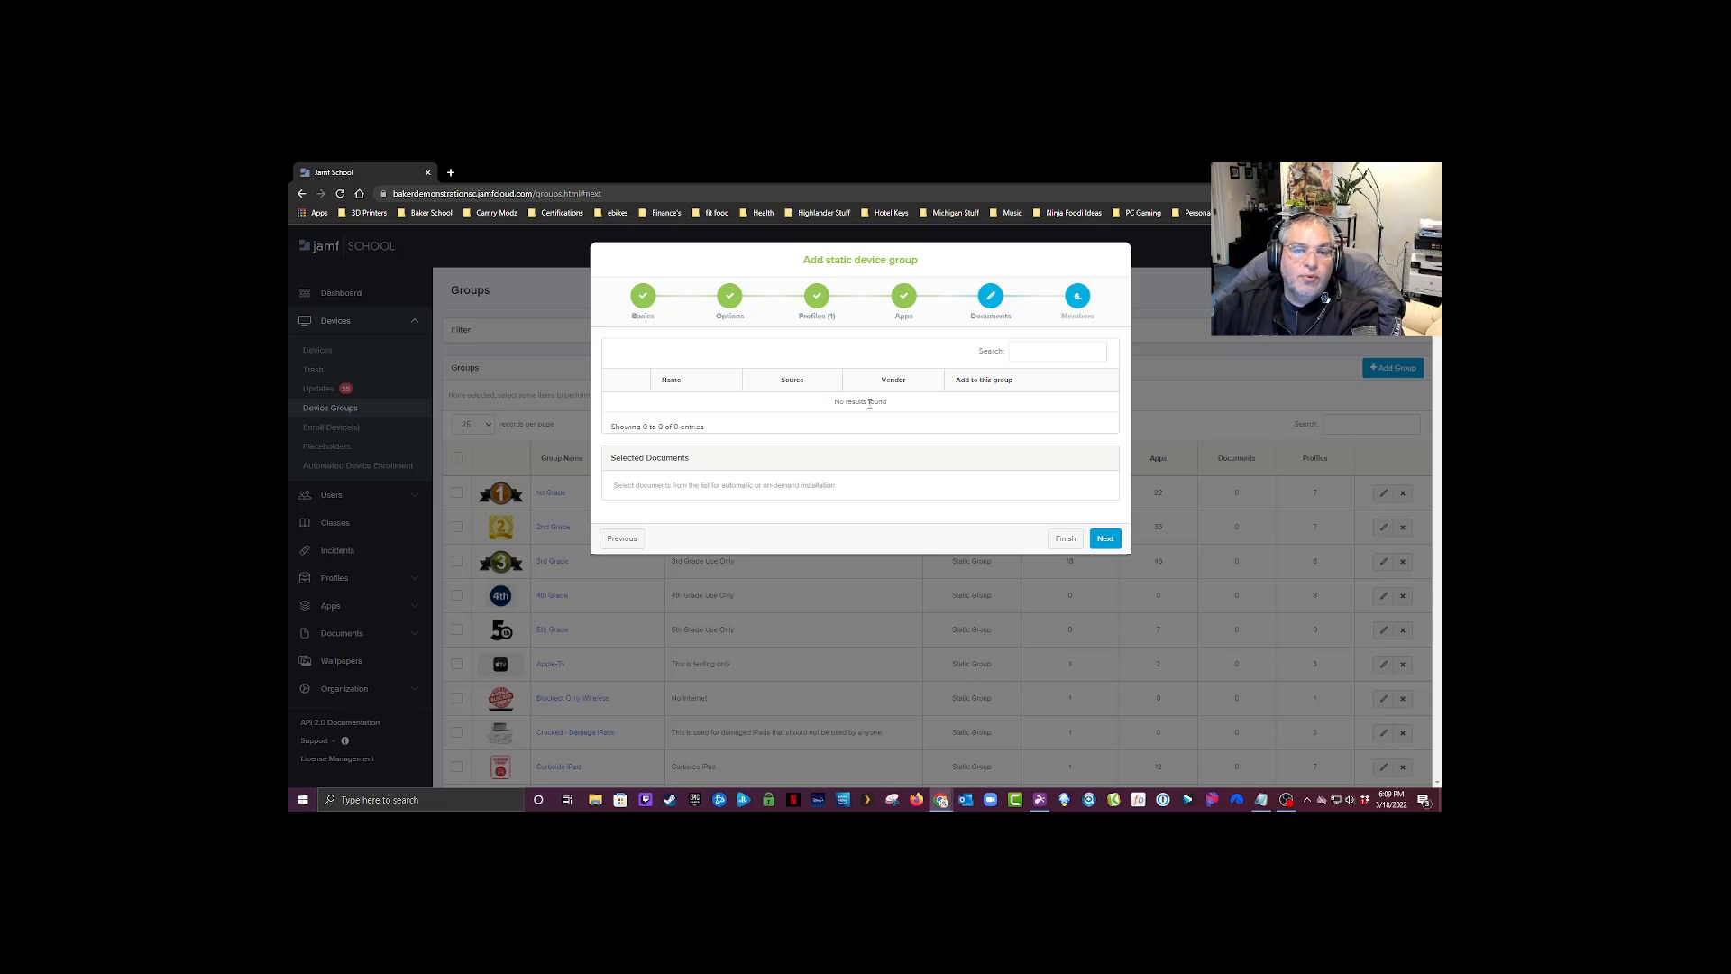
click(1104, 538)
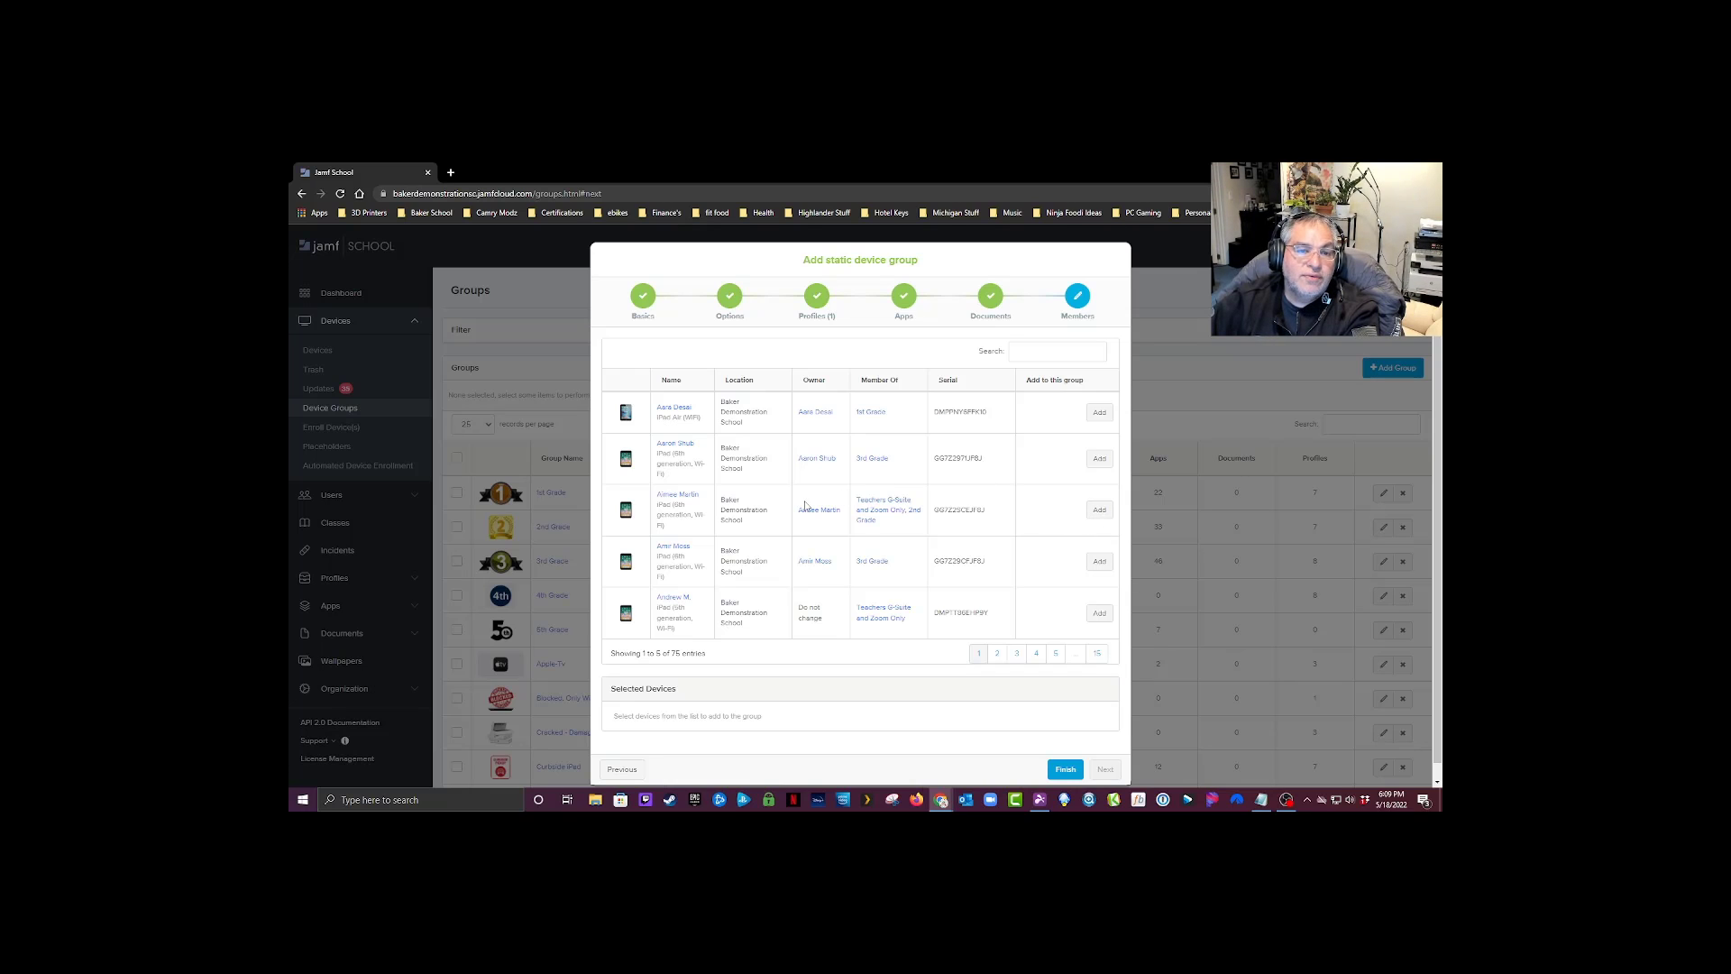
scroll(972, 636, down, 1)
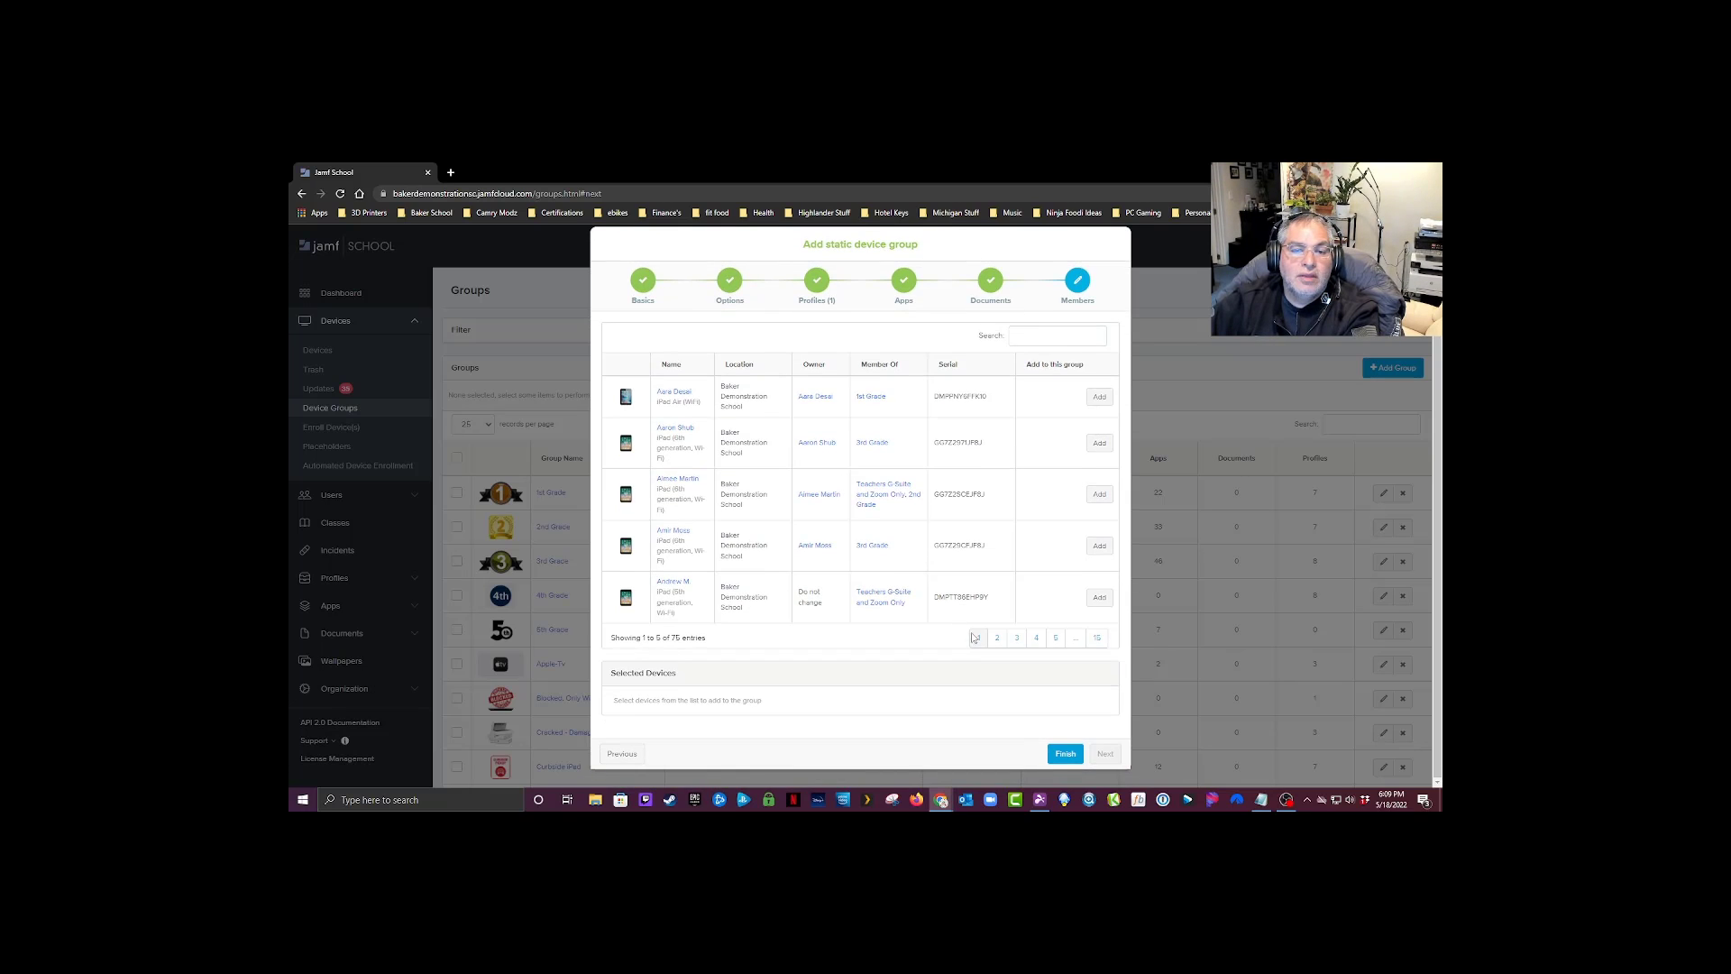
click(1062, 753)
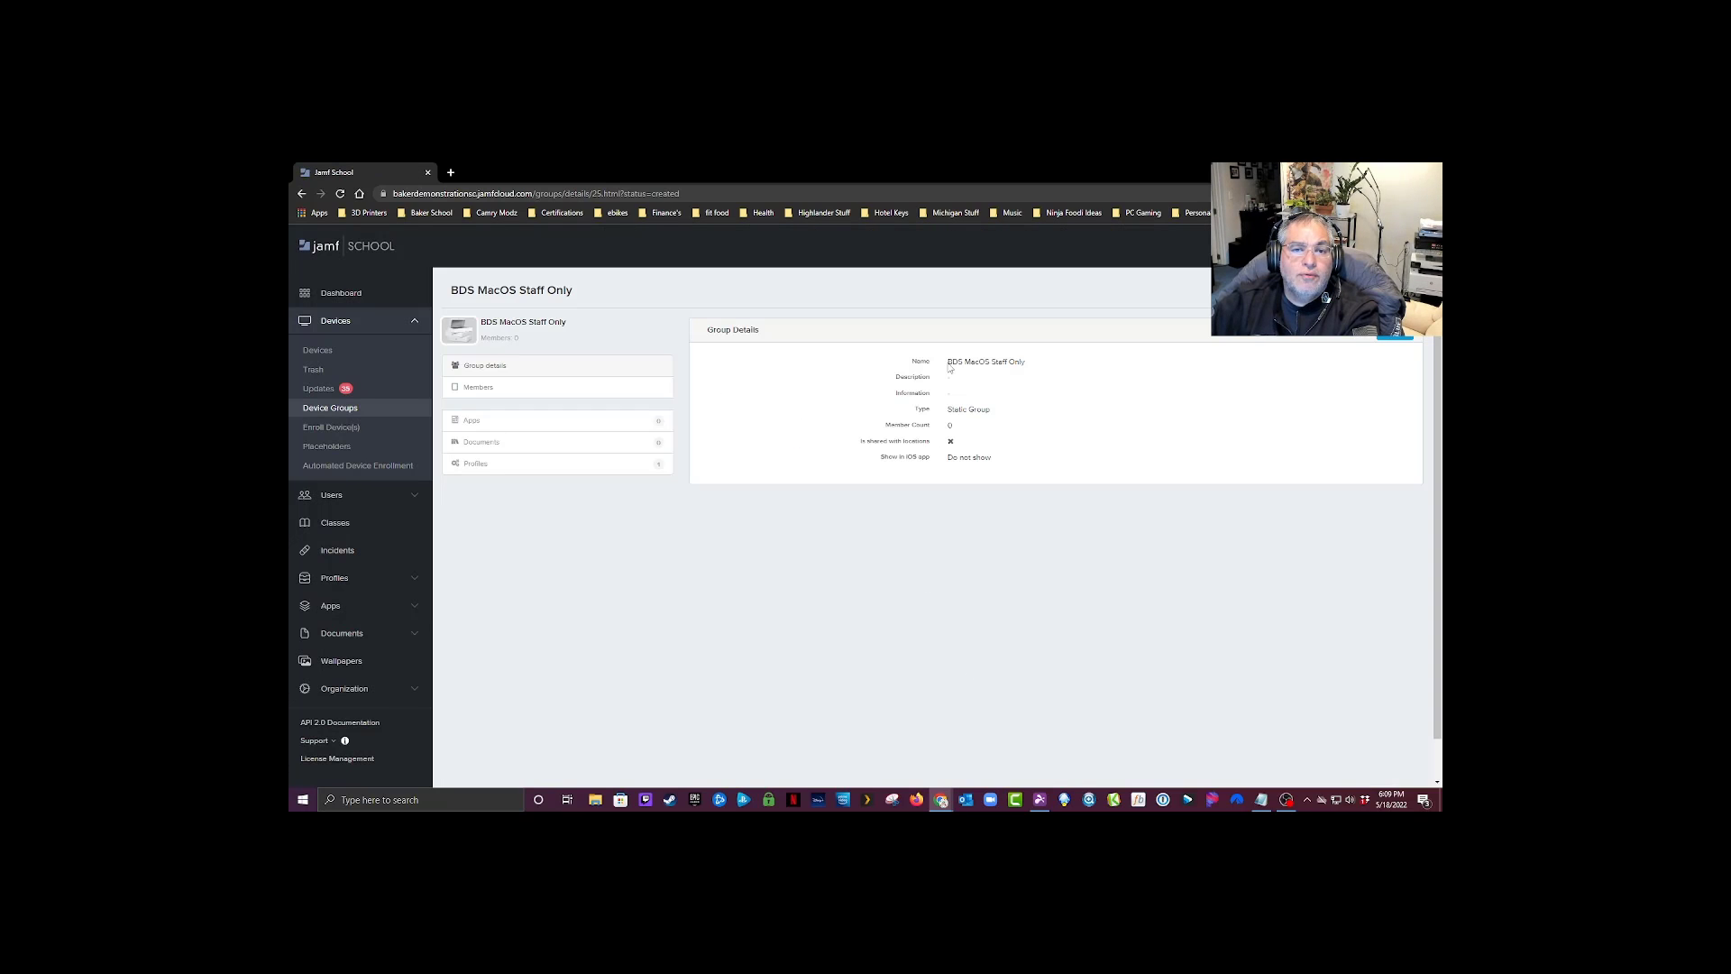
Step: Review the new group's name, description, information and type, along with its assigned profiles
drag(948, 362, 1033, 368)
click(973, 381)
drag(947, 394, 983, 408)
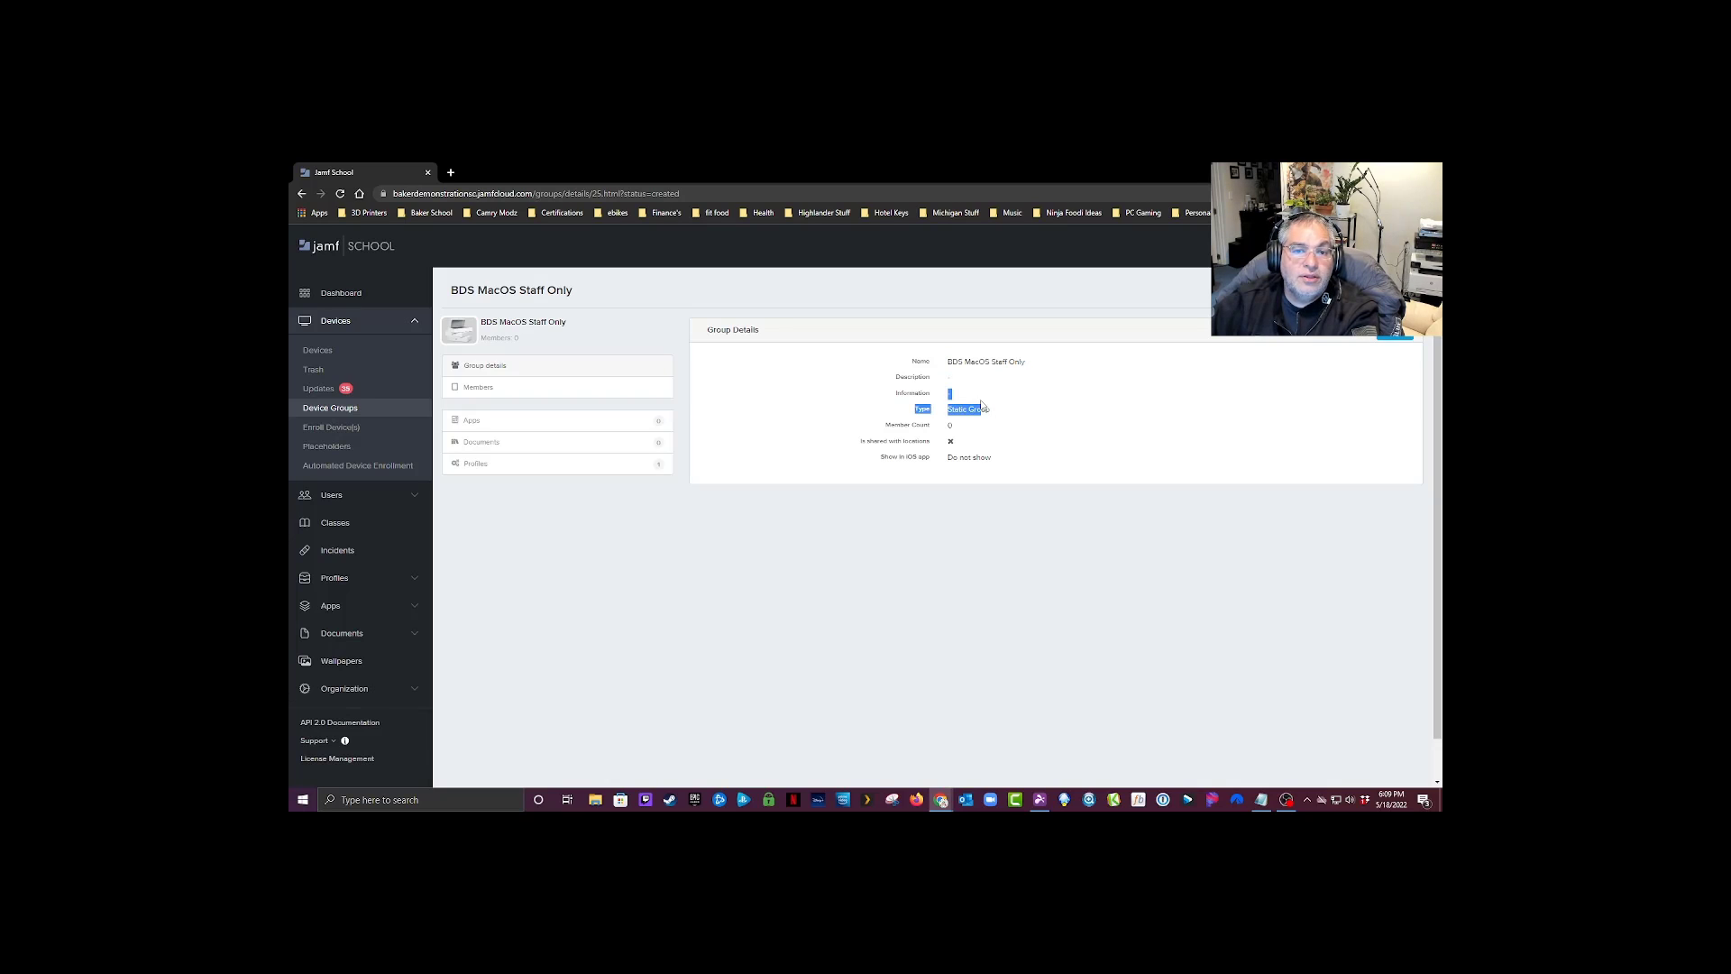
click(1013, 403)
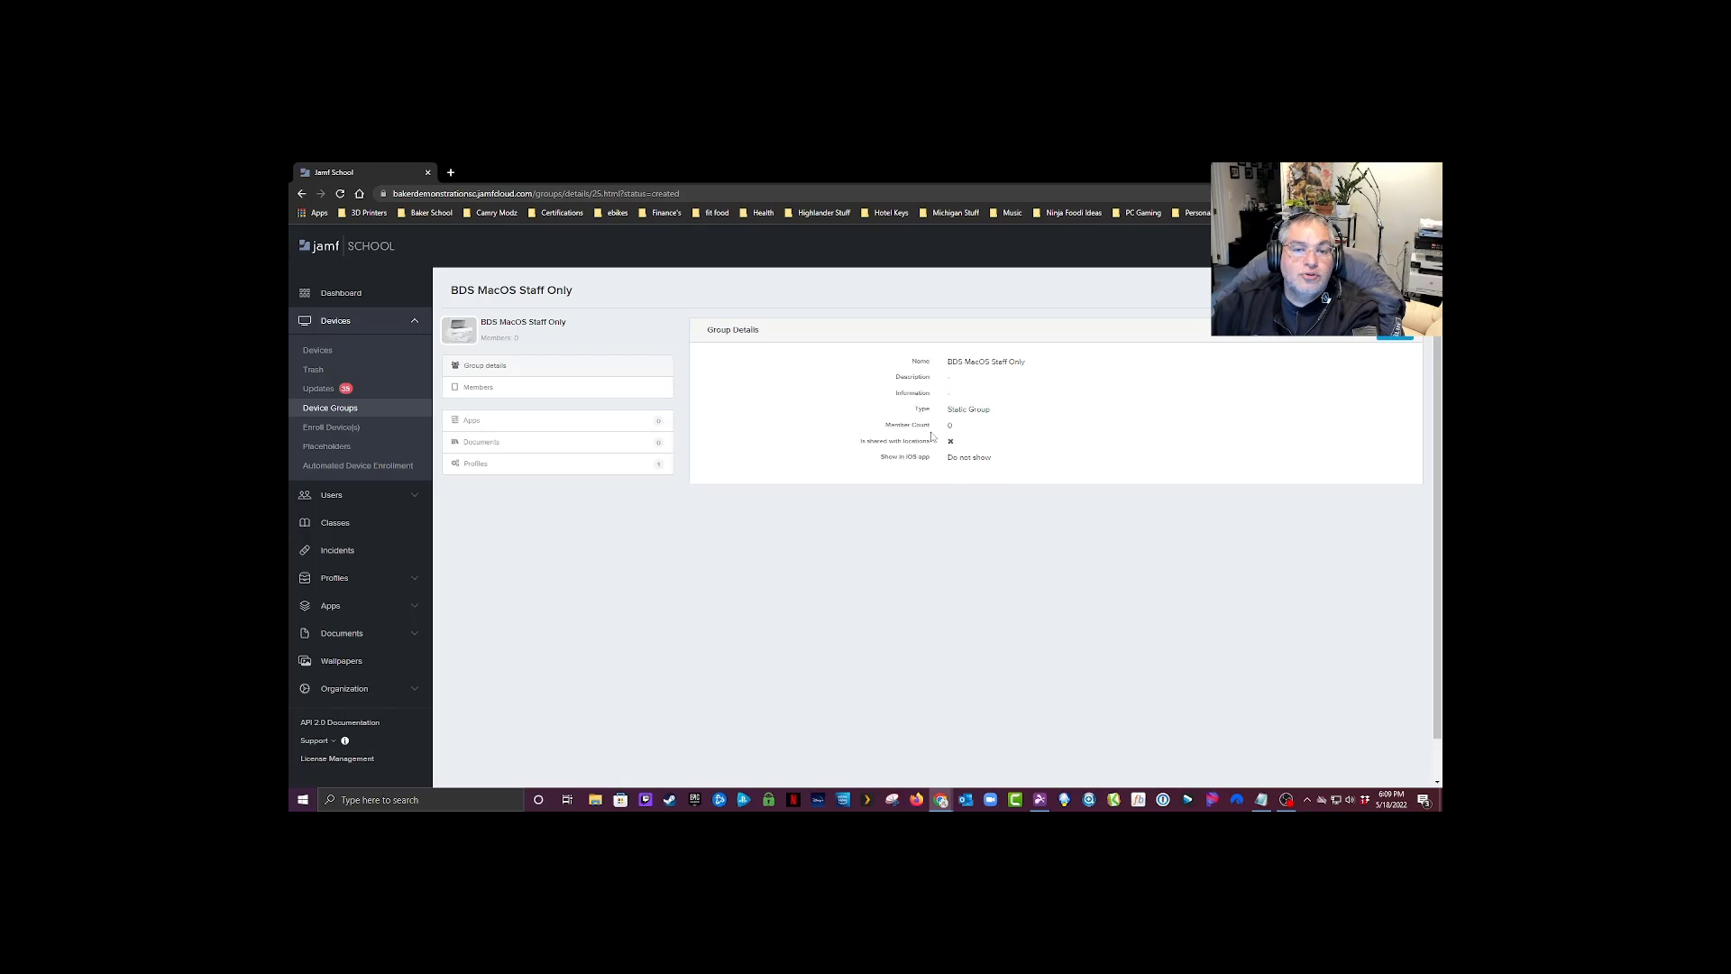
click(514, 467)
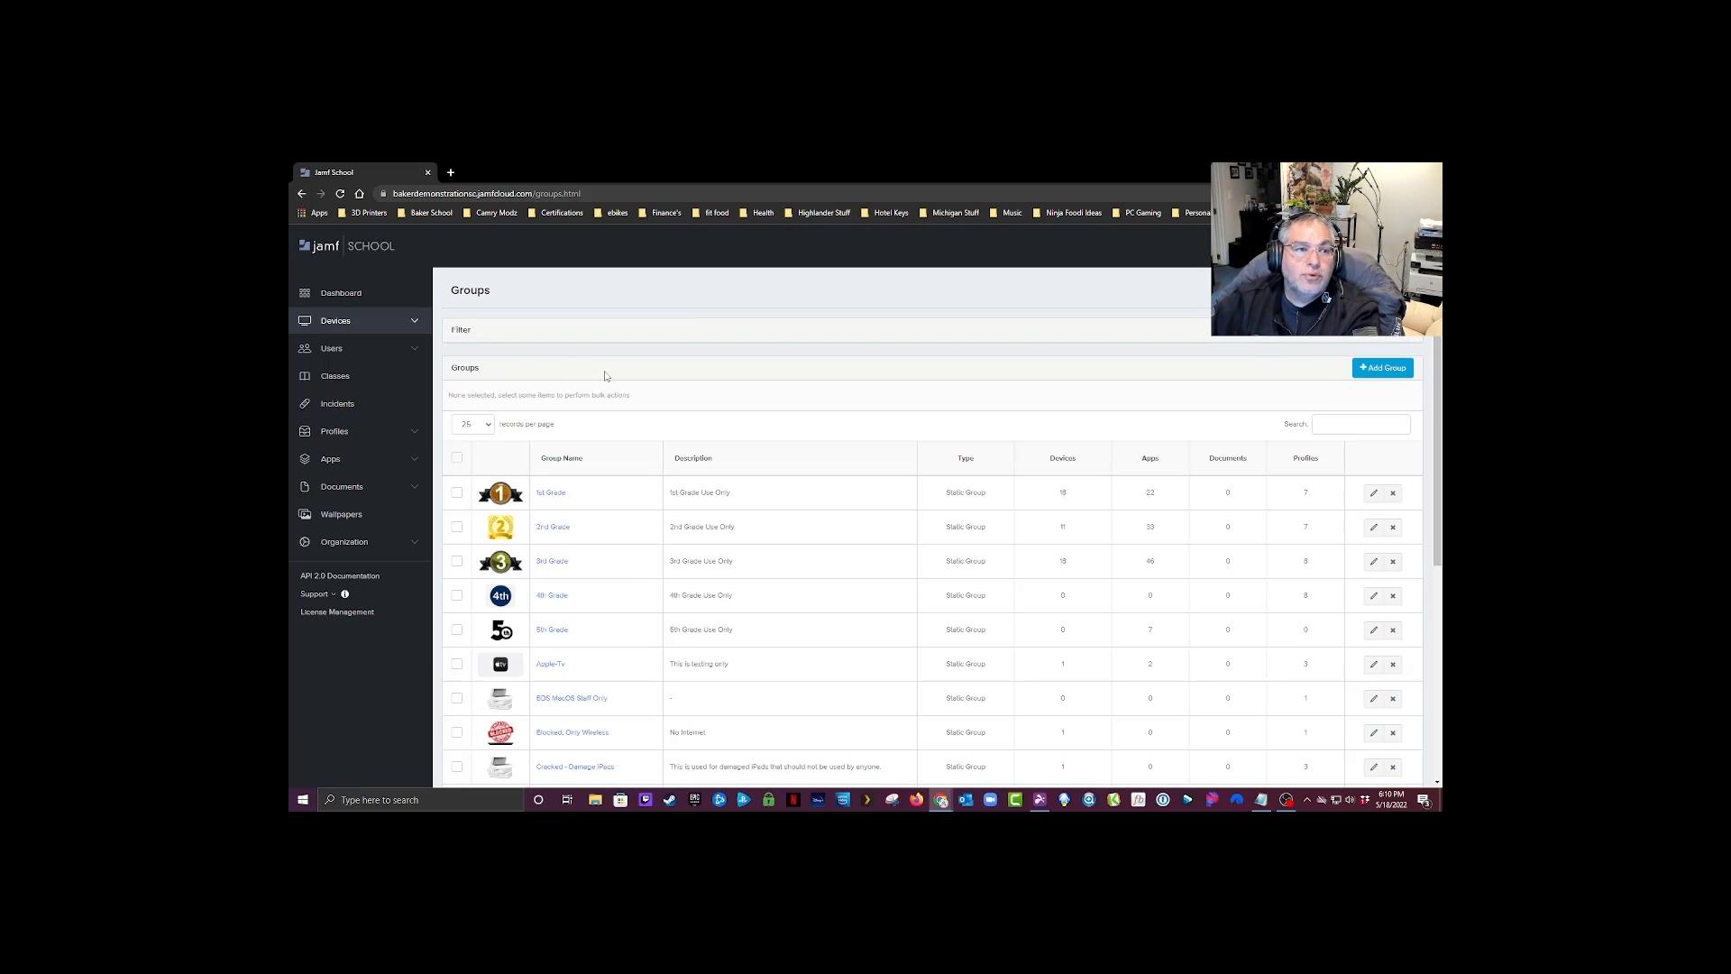
Step: Open the Automated Device Enrollment list and check the MacBook Pro's model and profile status
click(417, 324)
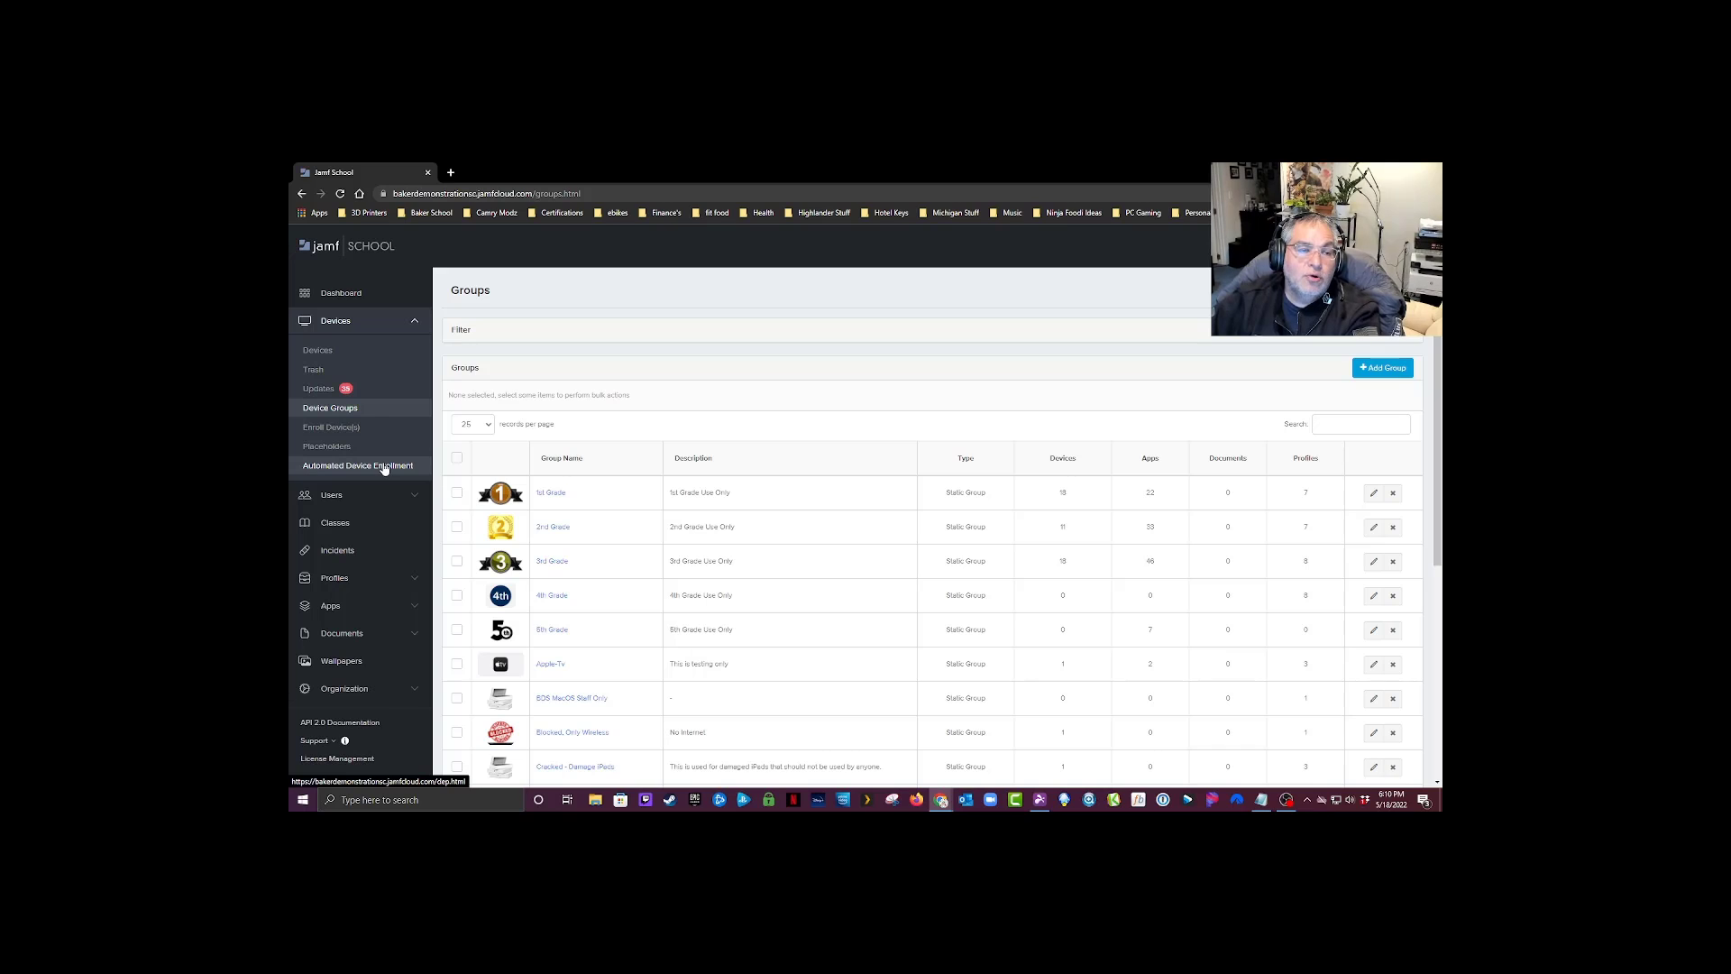
click(385, 466)
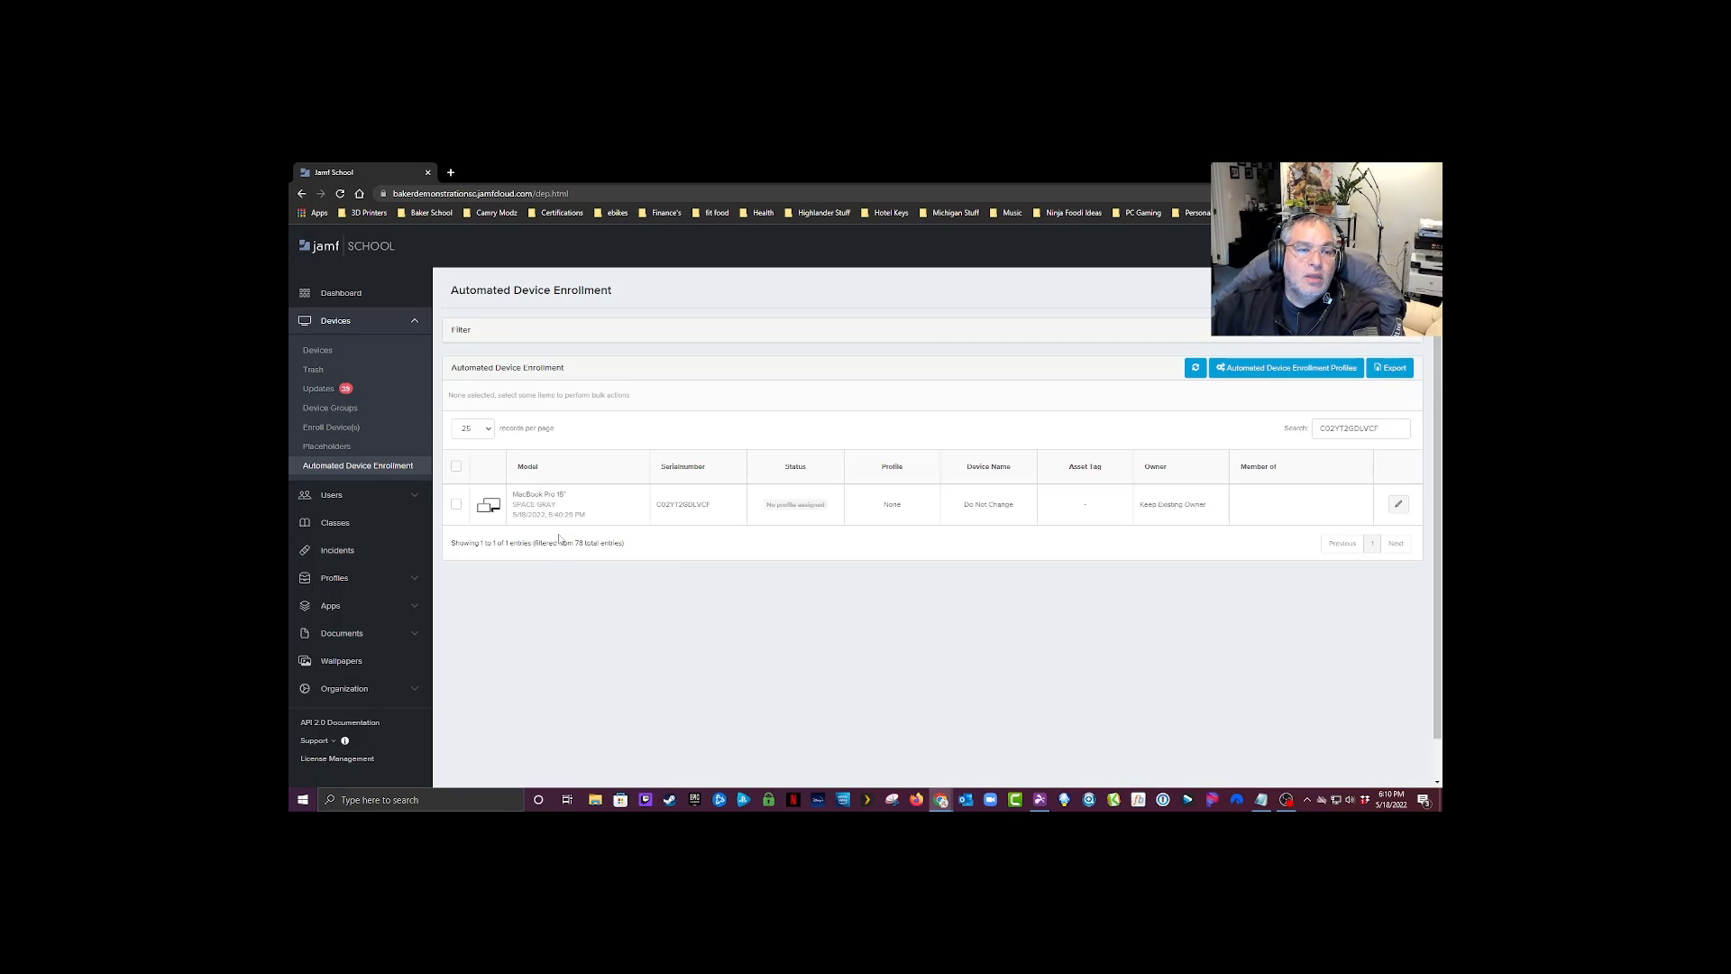
drag(566, 495, 510, 494)
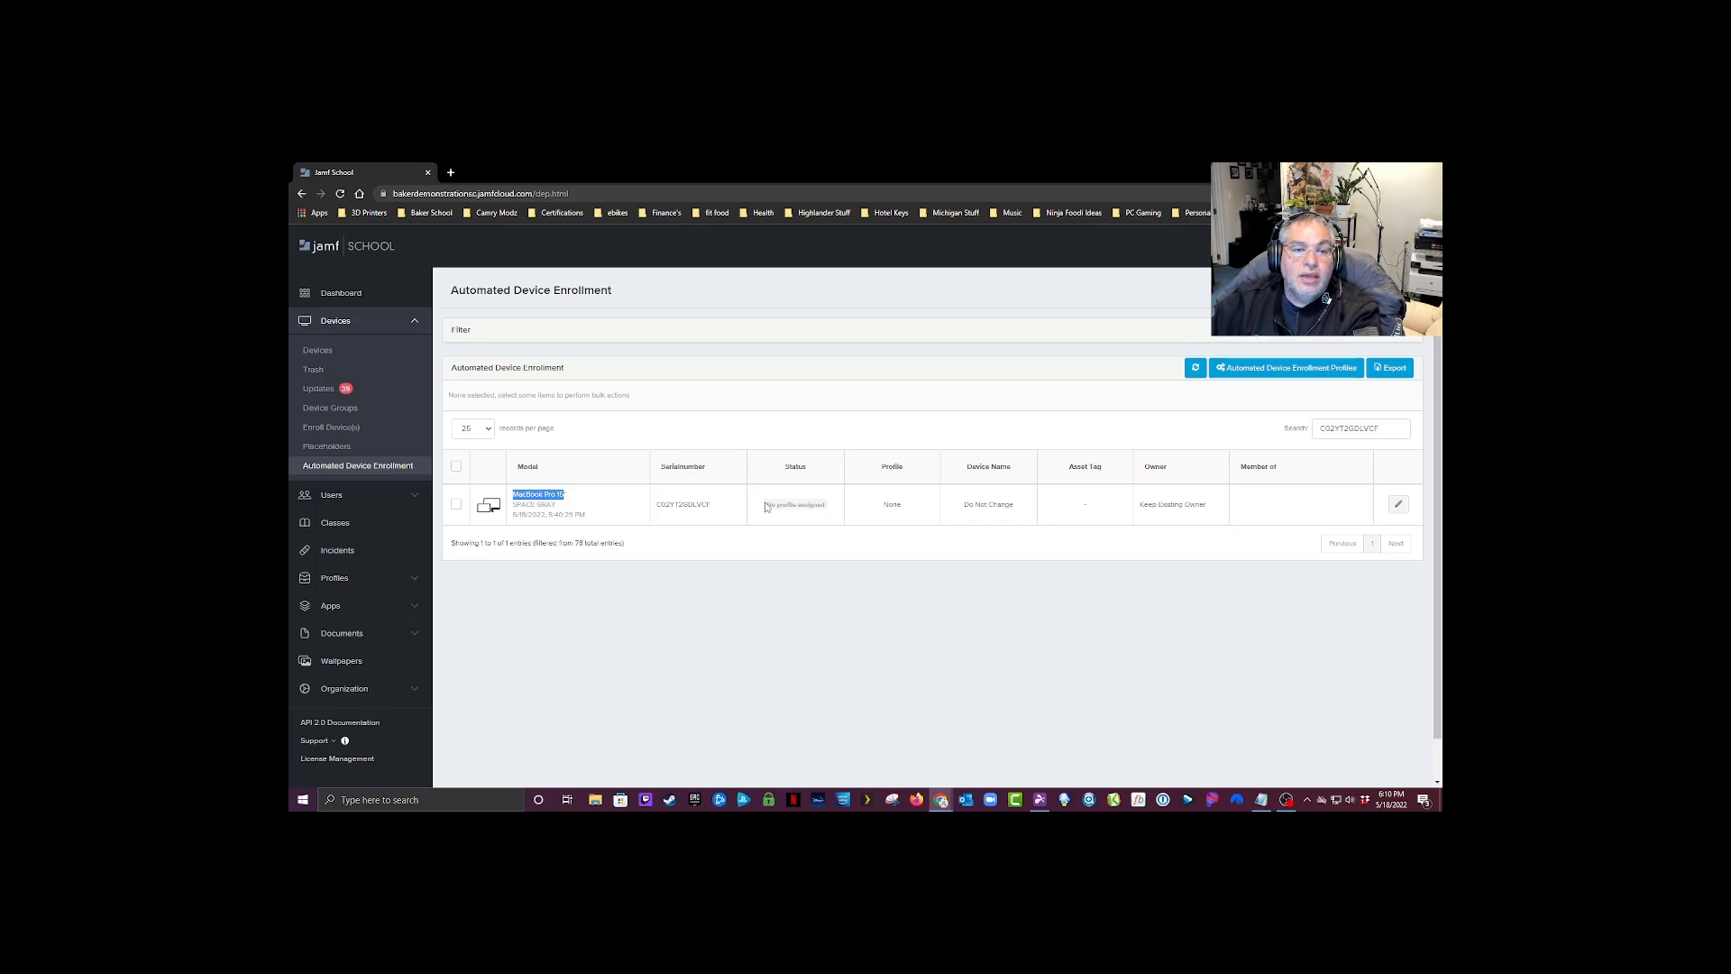
drag(764, 504, 832, 509)
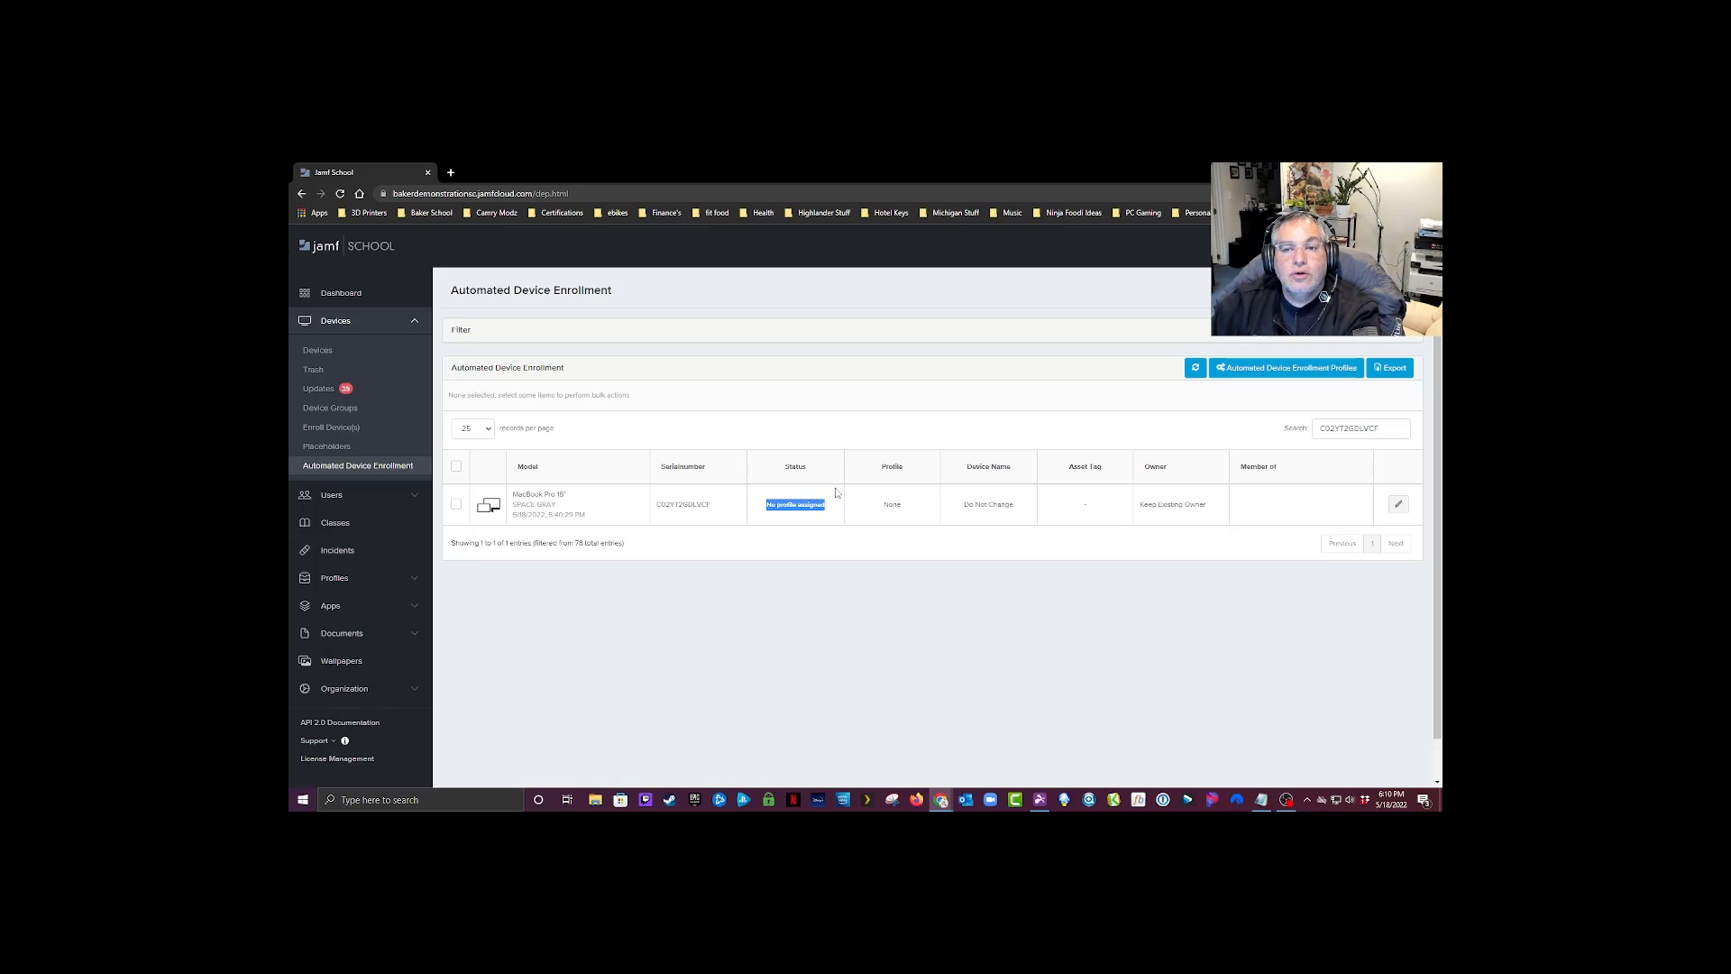
Step: Assign the MacBook Pro to the BDS MacOS Staff Only group and confirm the addition
click(457, 508)
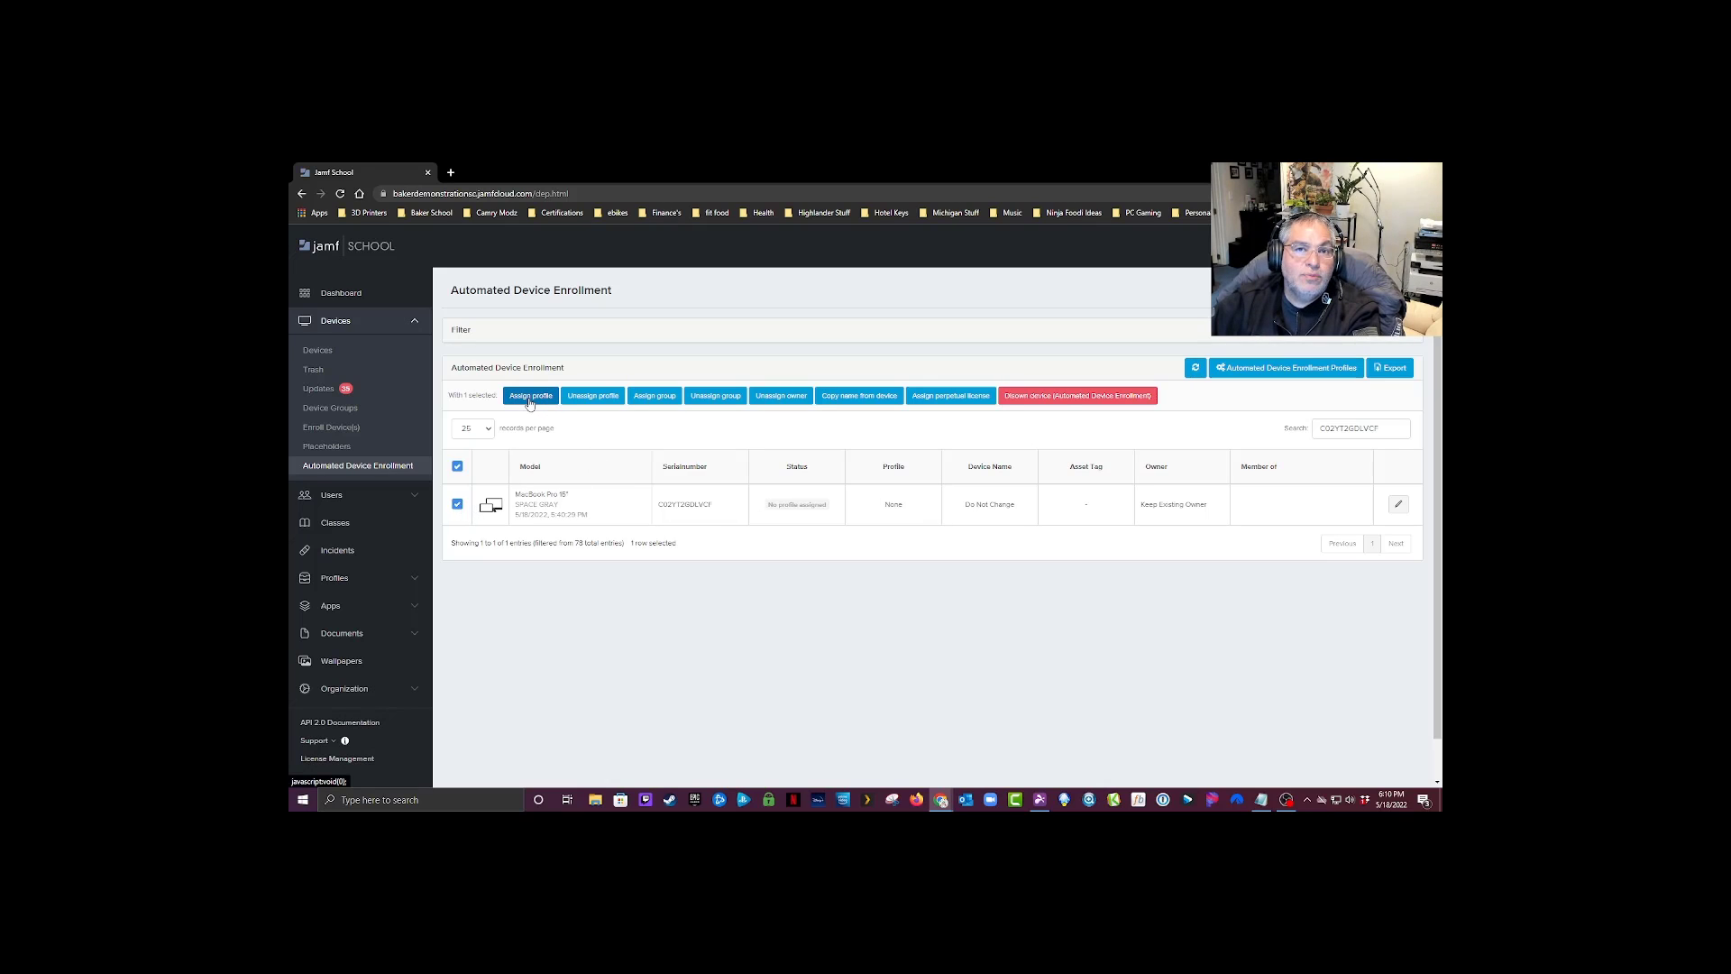
click(657, 398)
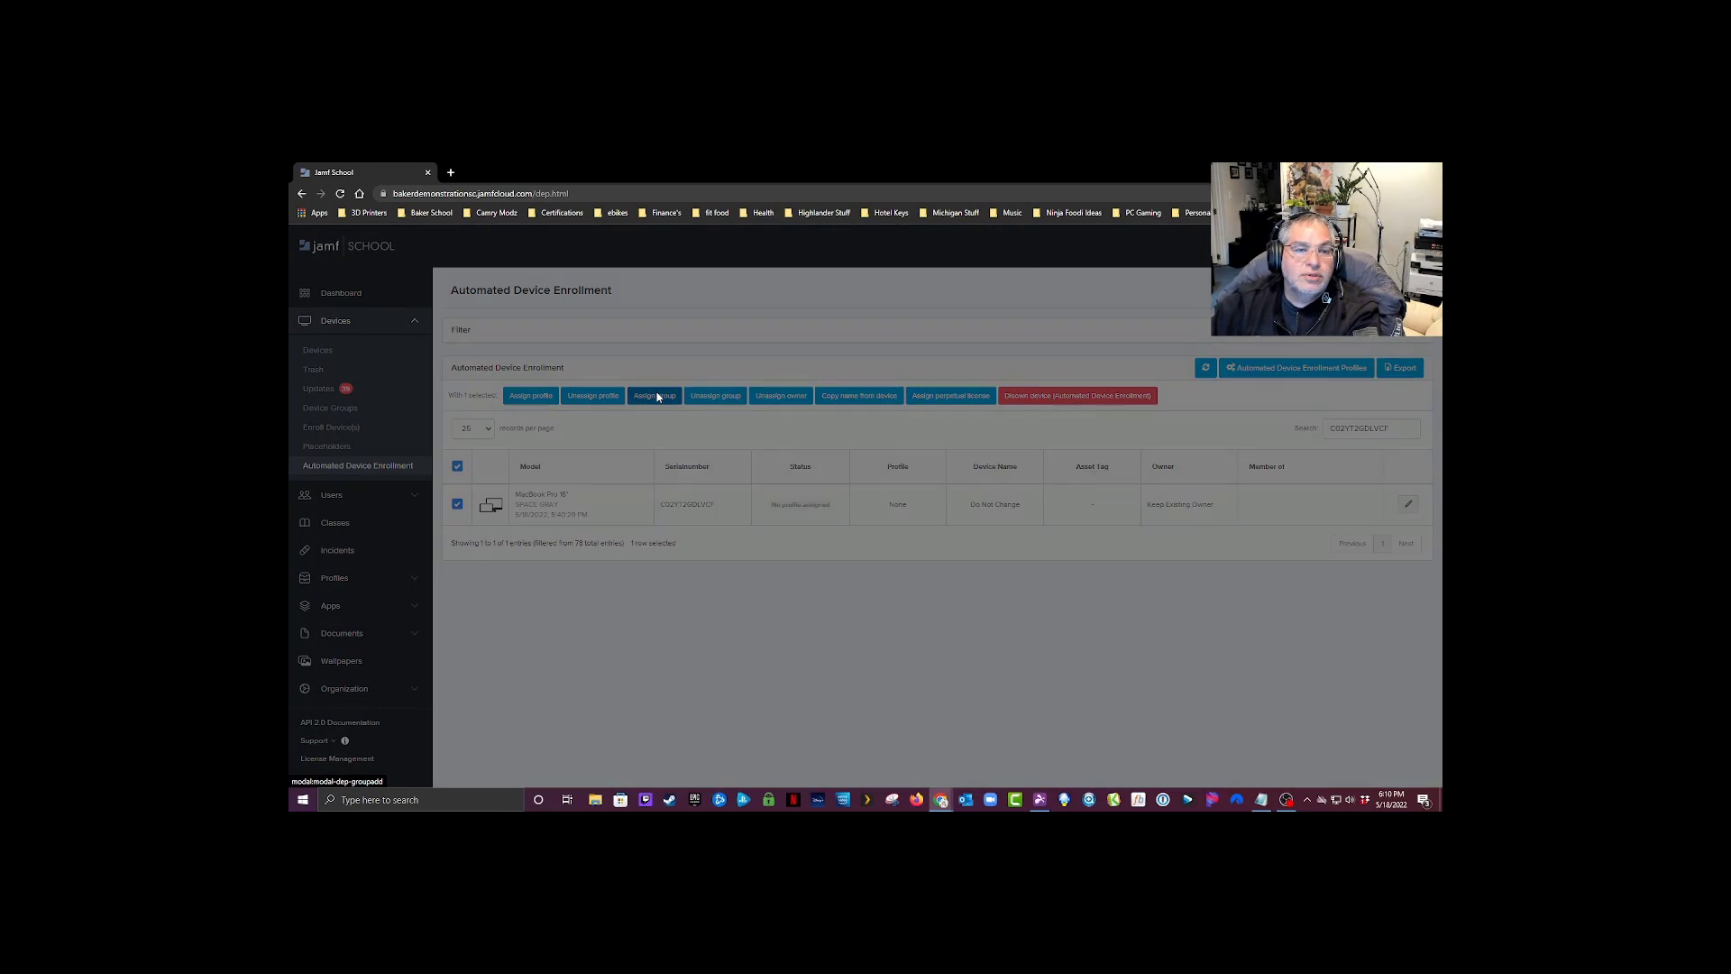
click(899, 359)
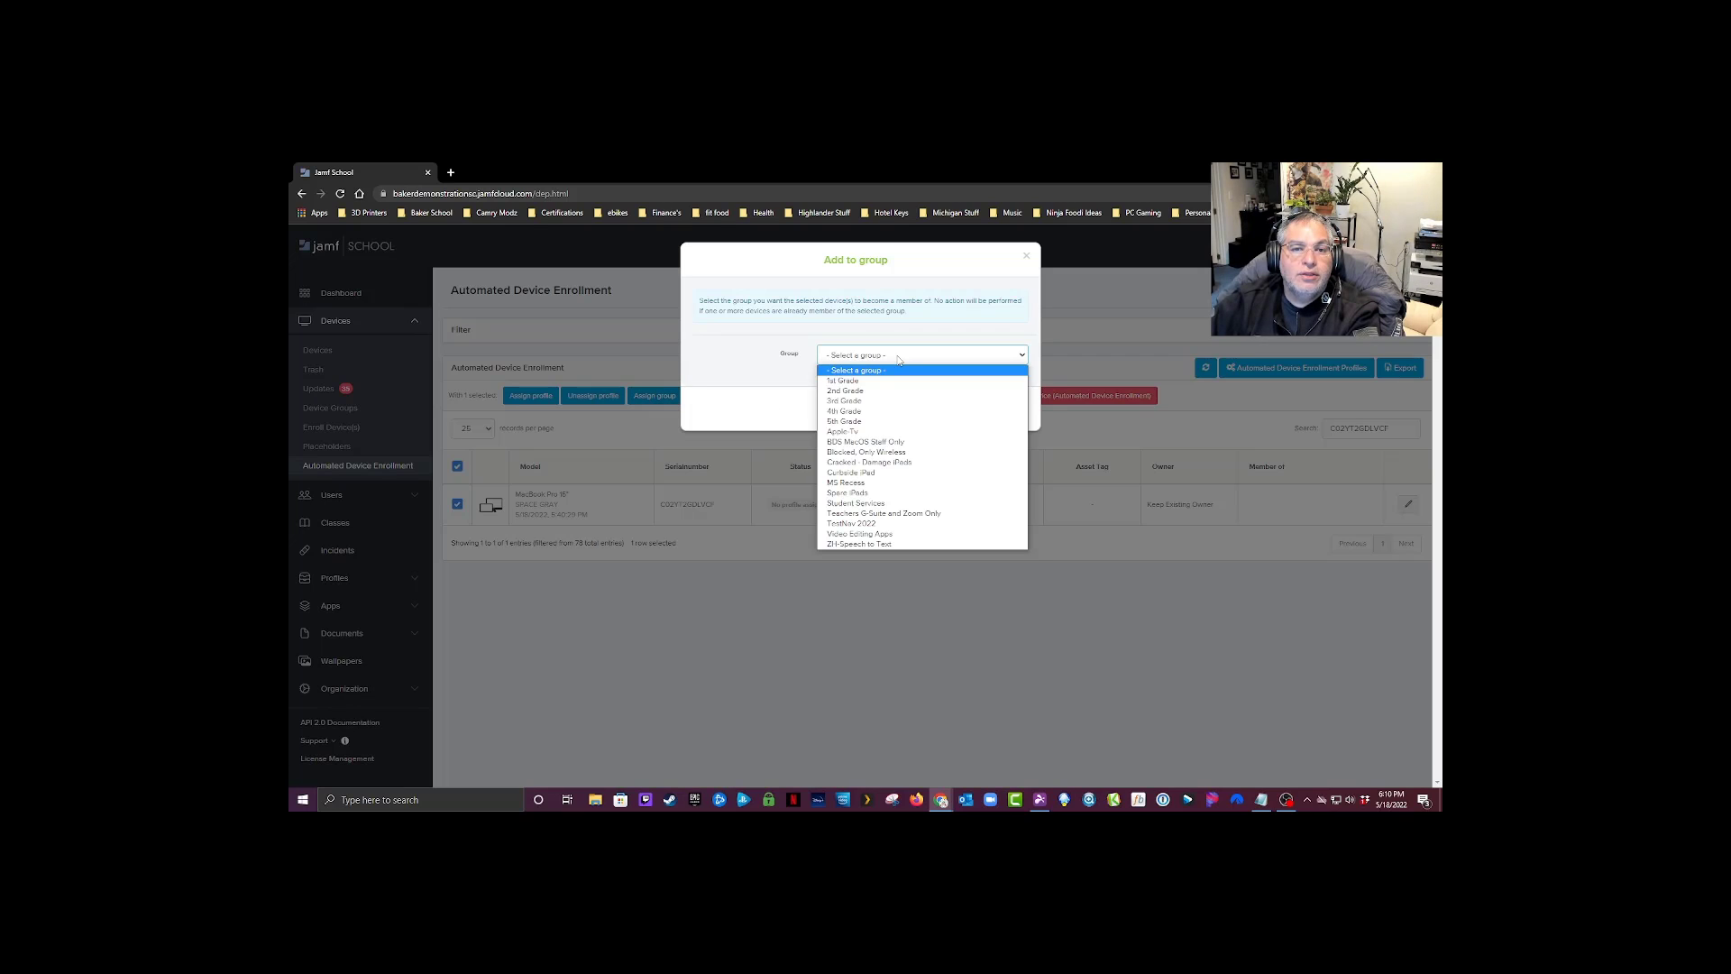
click(908, 442)
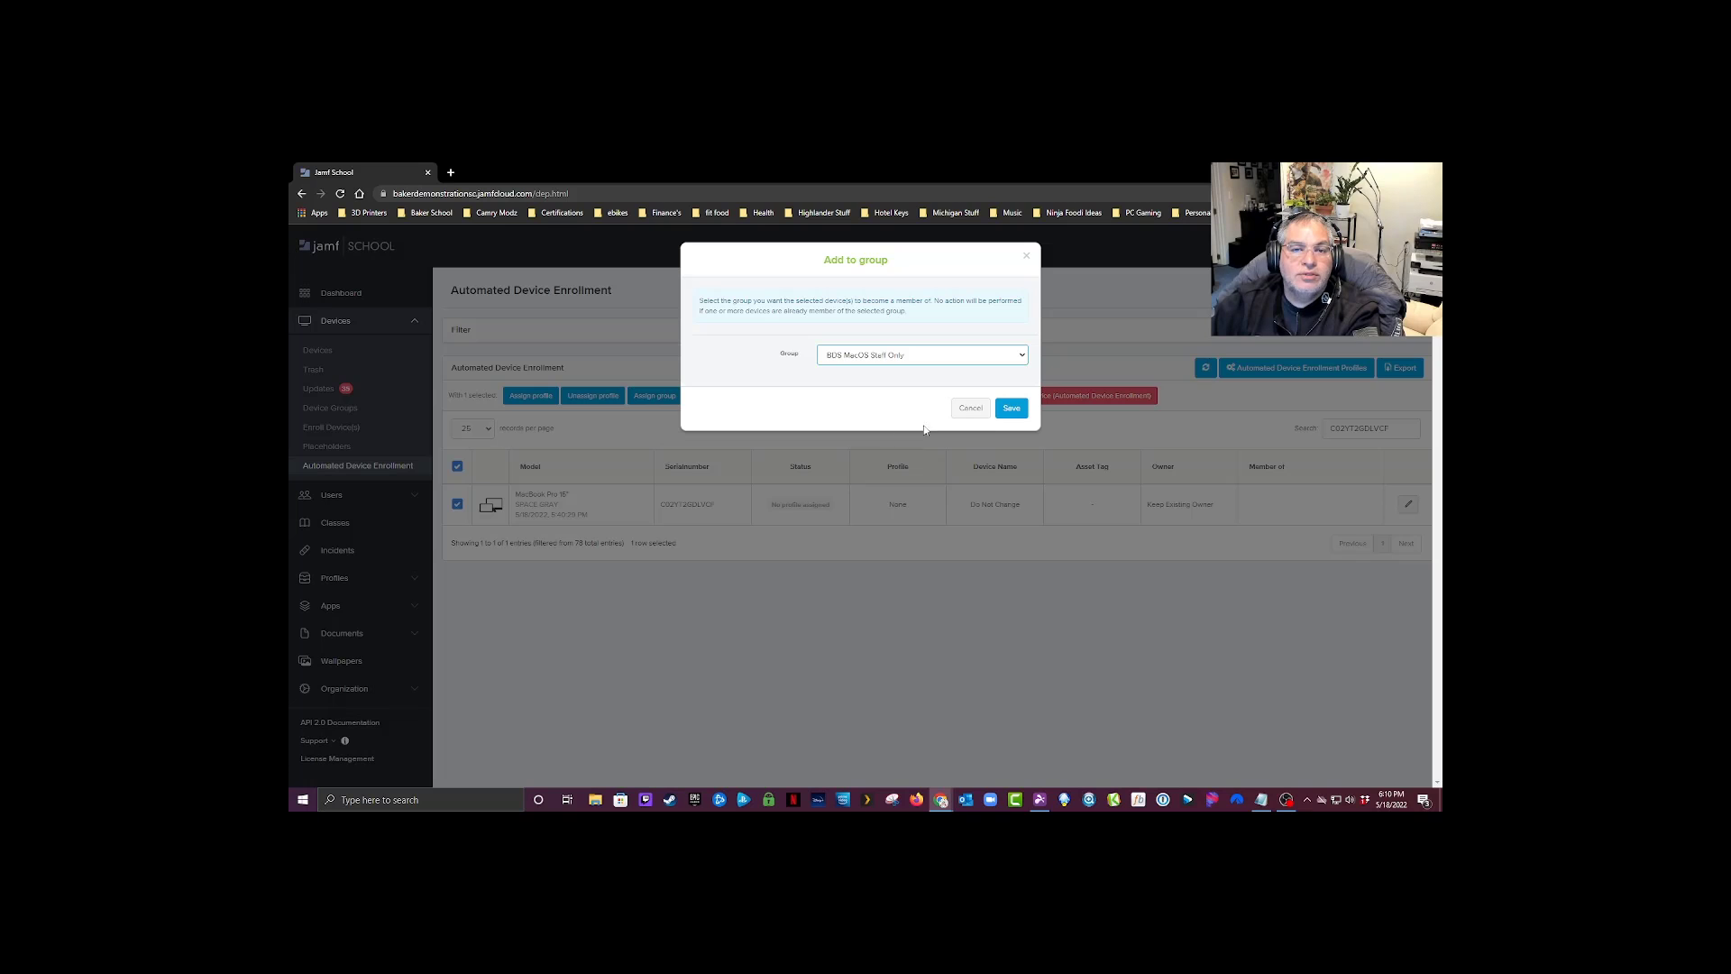
click(1012, 409)
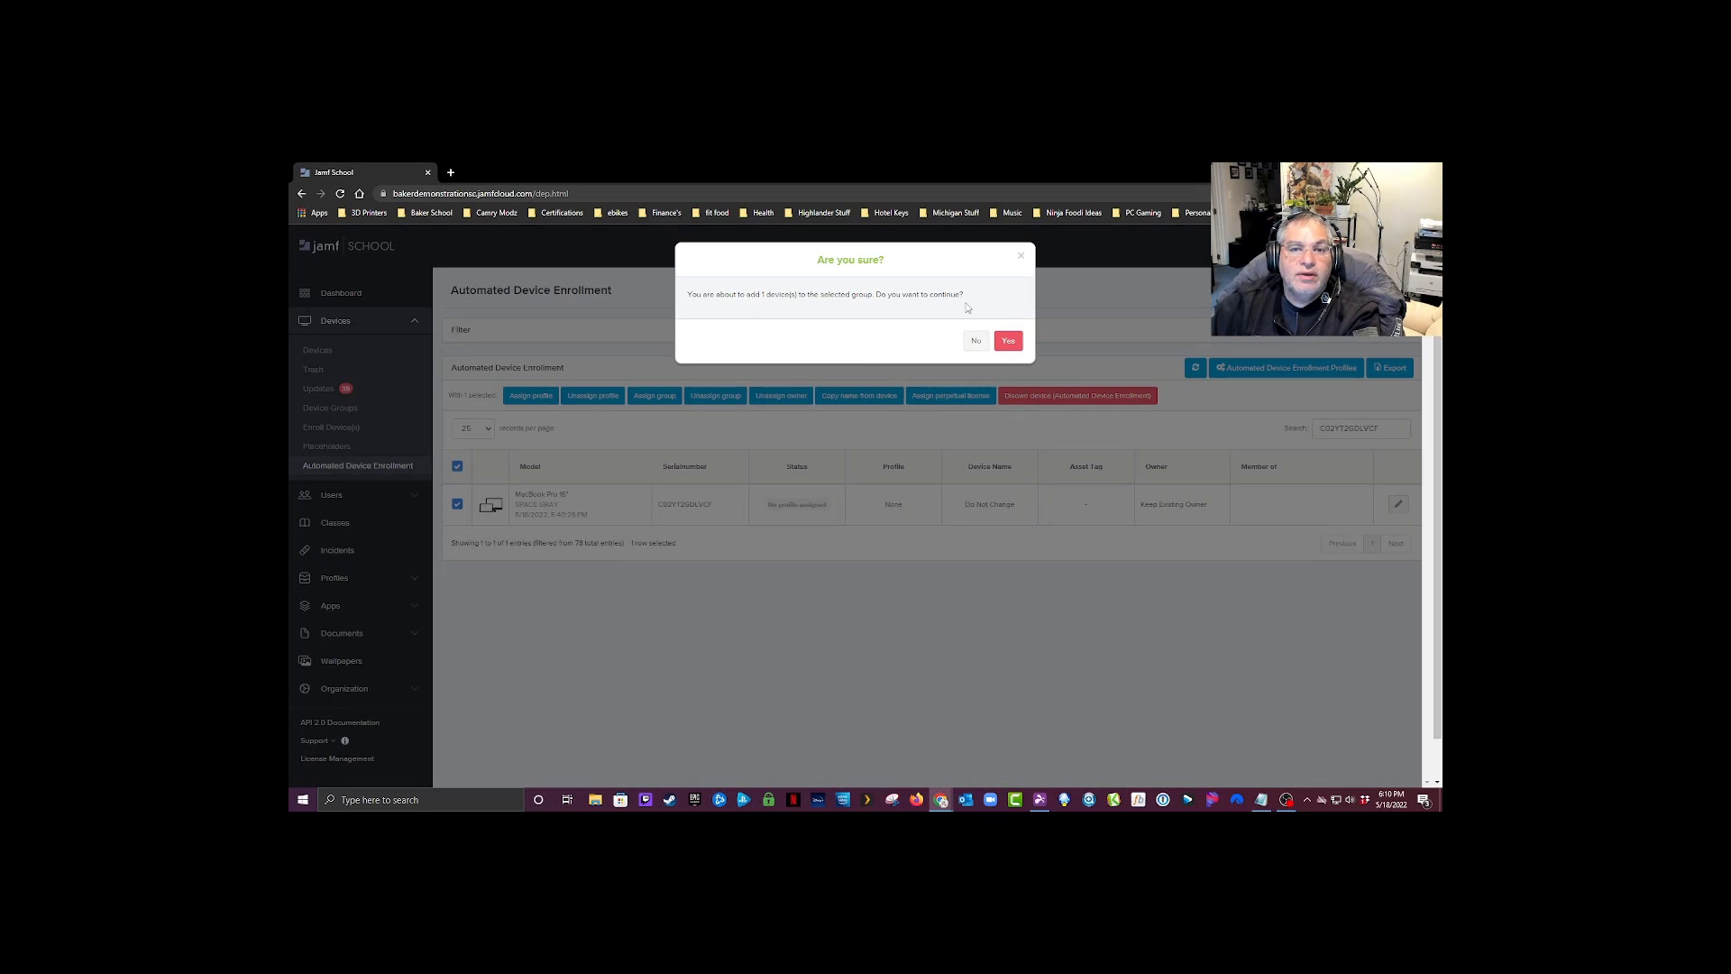
click(1008, 343)
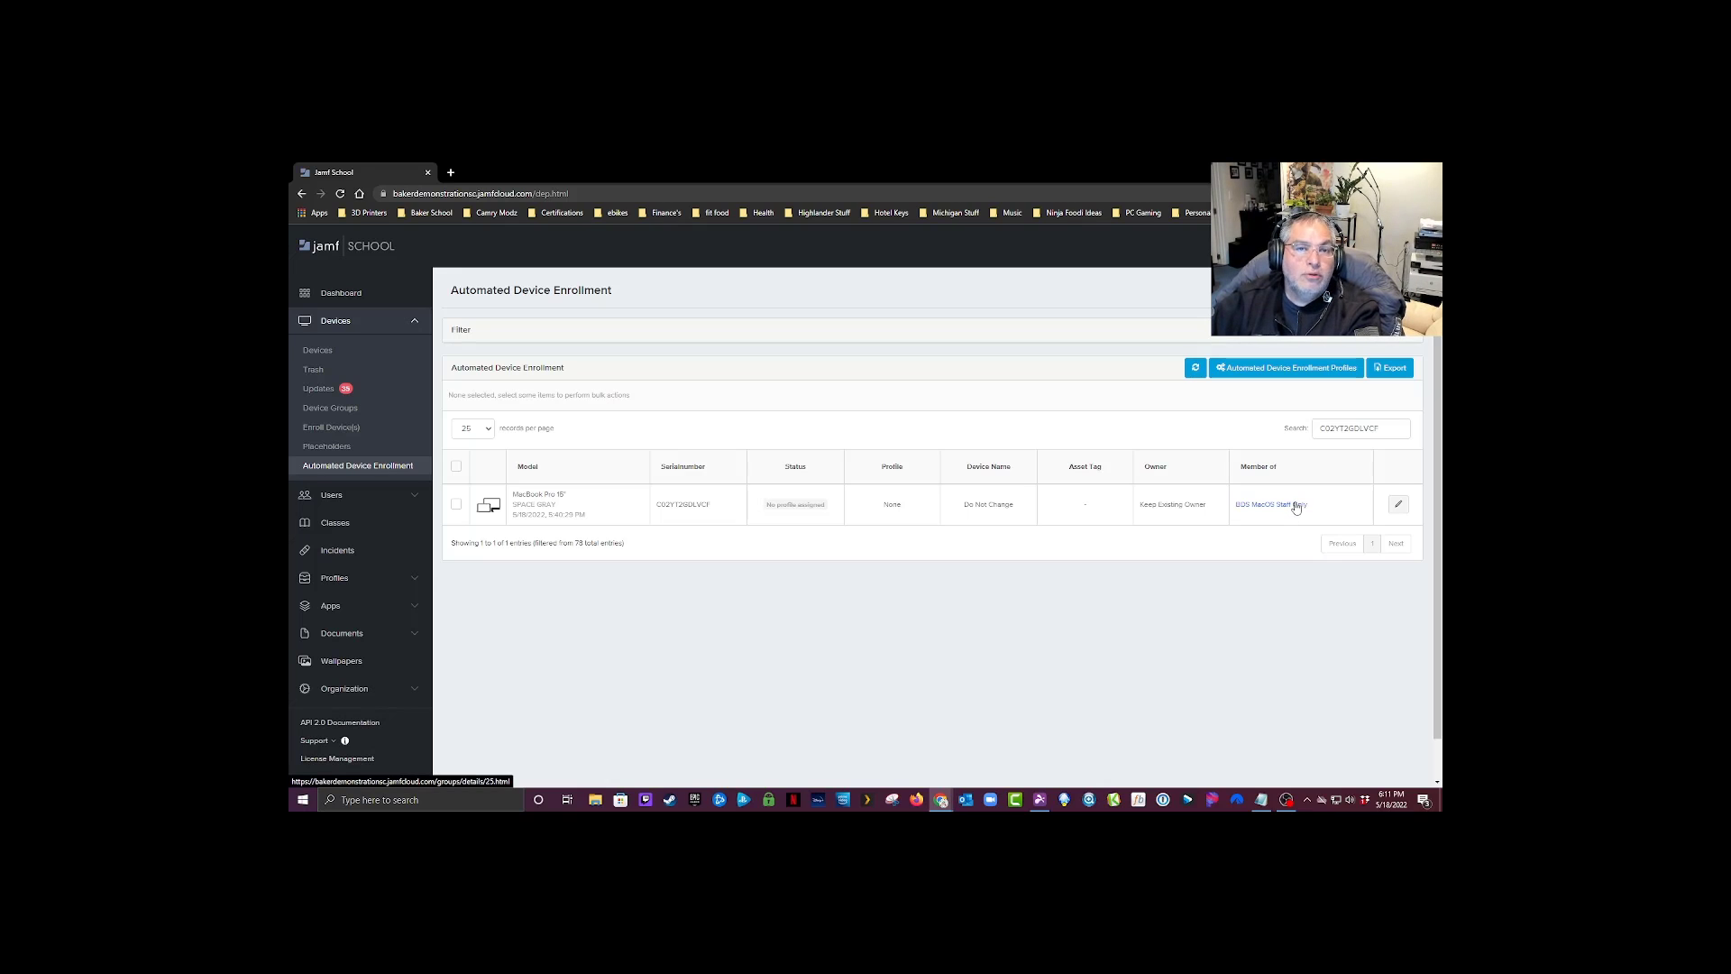
Step: Assign the BDS MacOS 2022 enrollment profile to the MacBook Pro
click(457, 506)
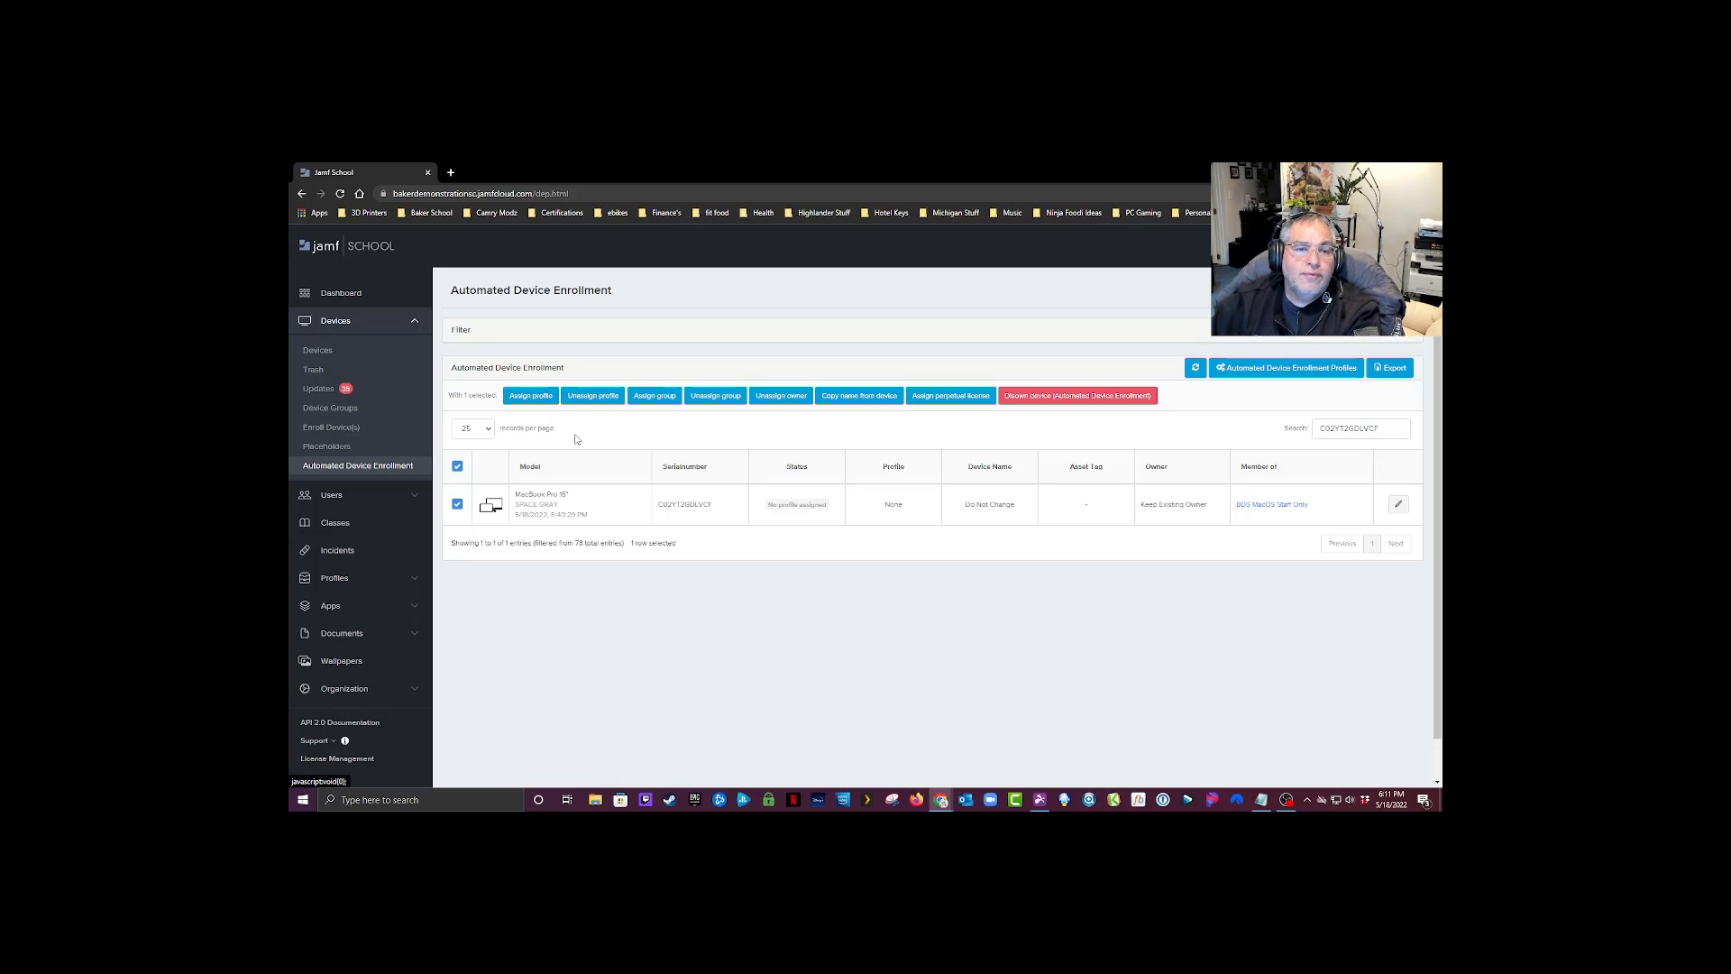
drag(766, 506, 840, 516)
click(526, 398)
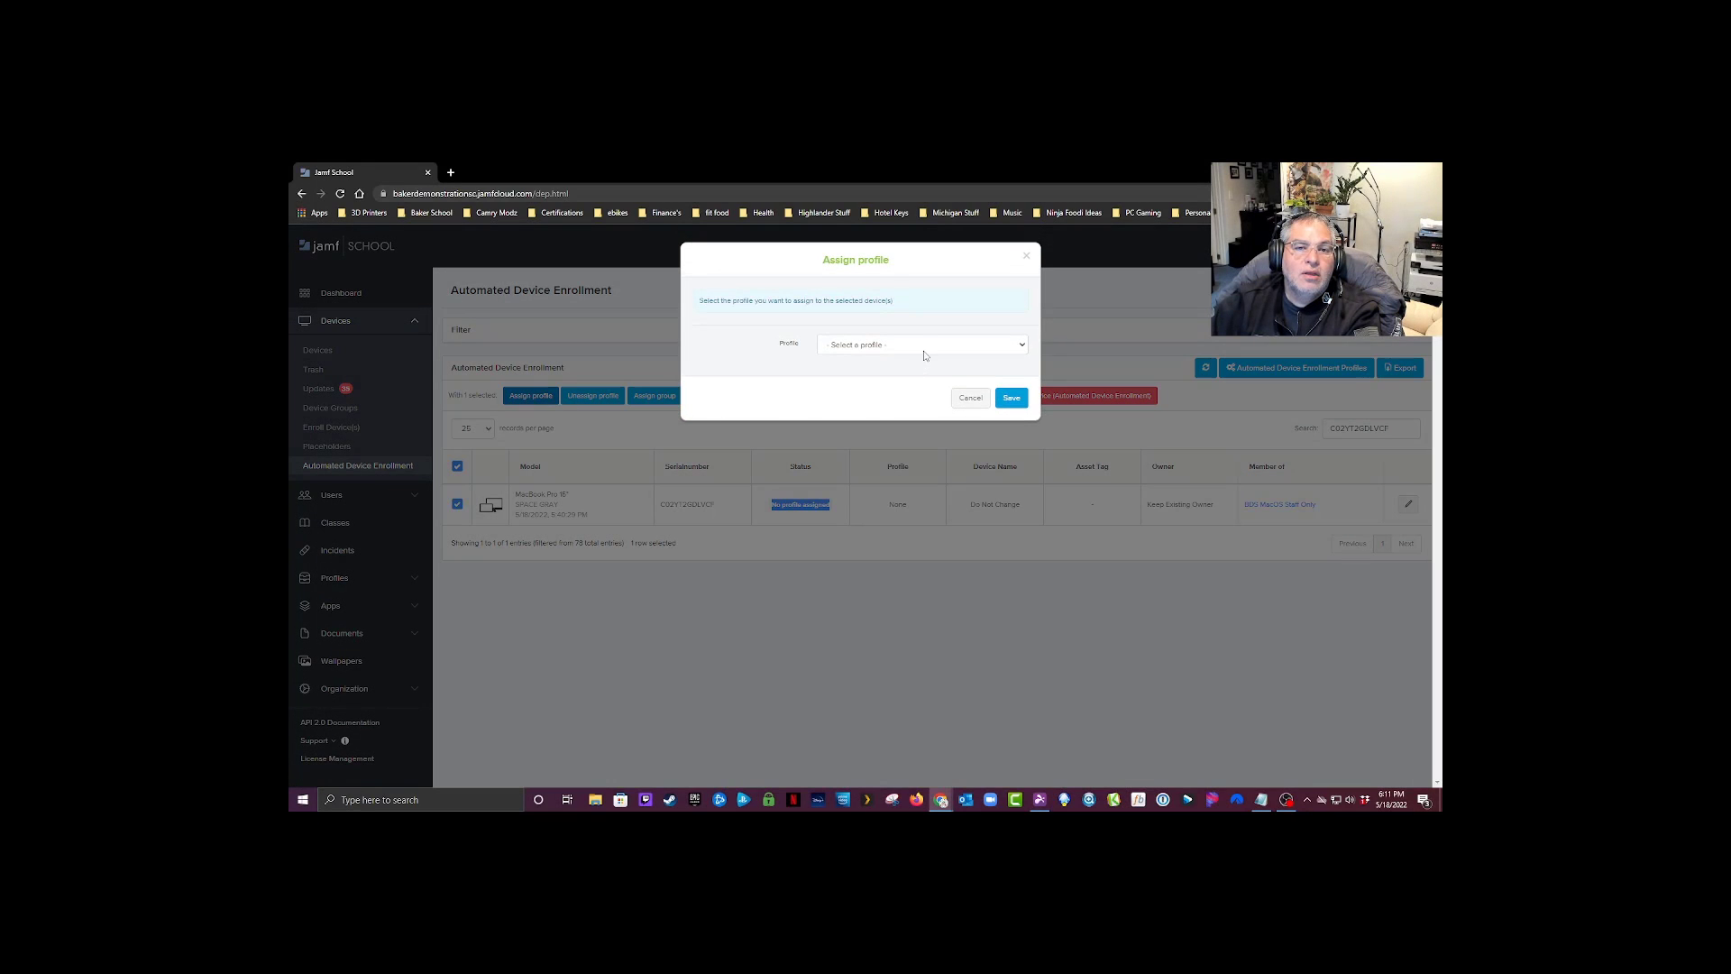
click(920, 348)
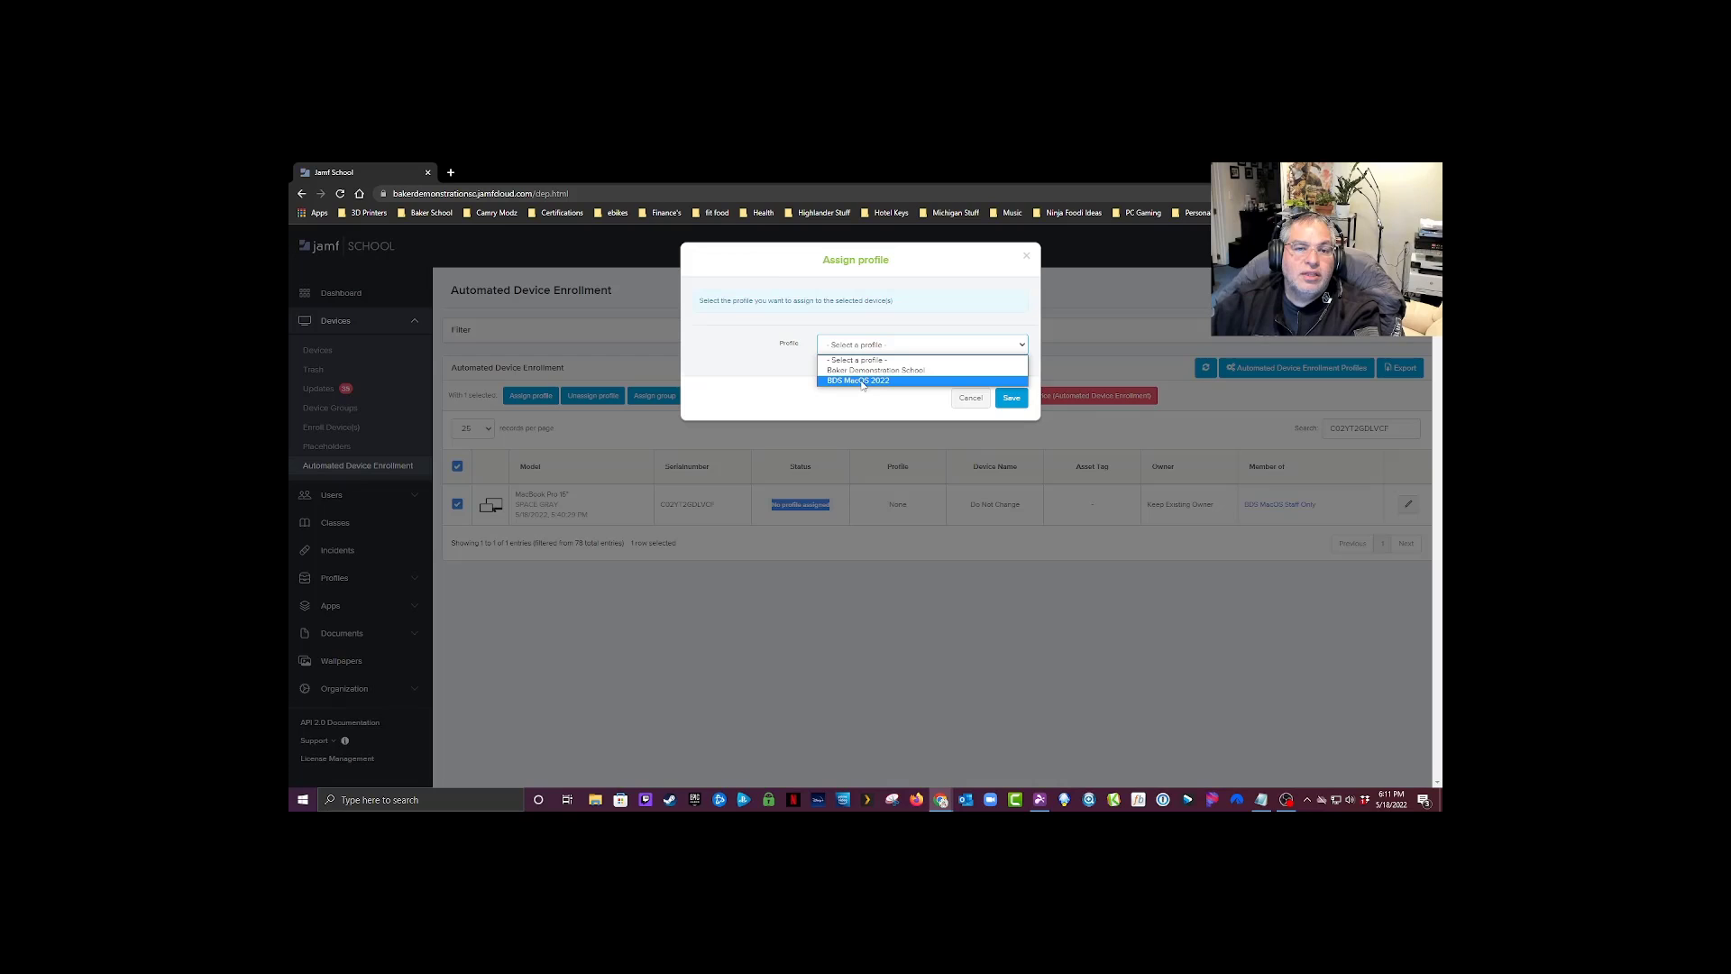
click(862, 380)
click(1012, 397)
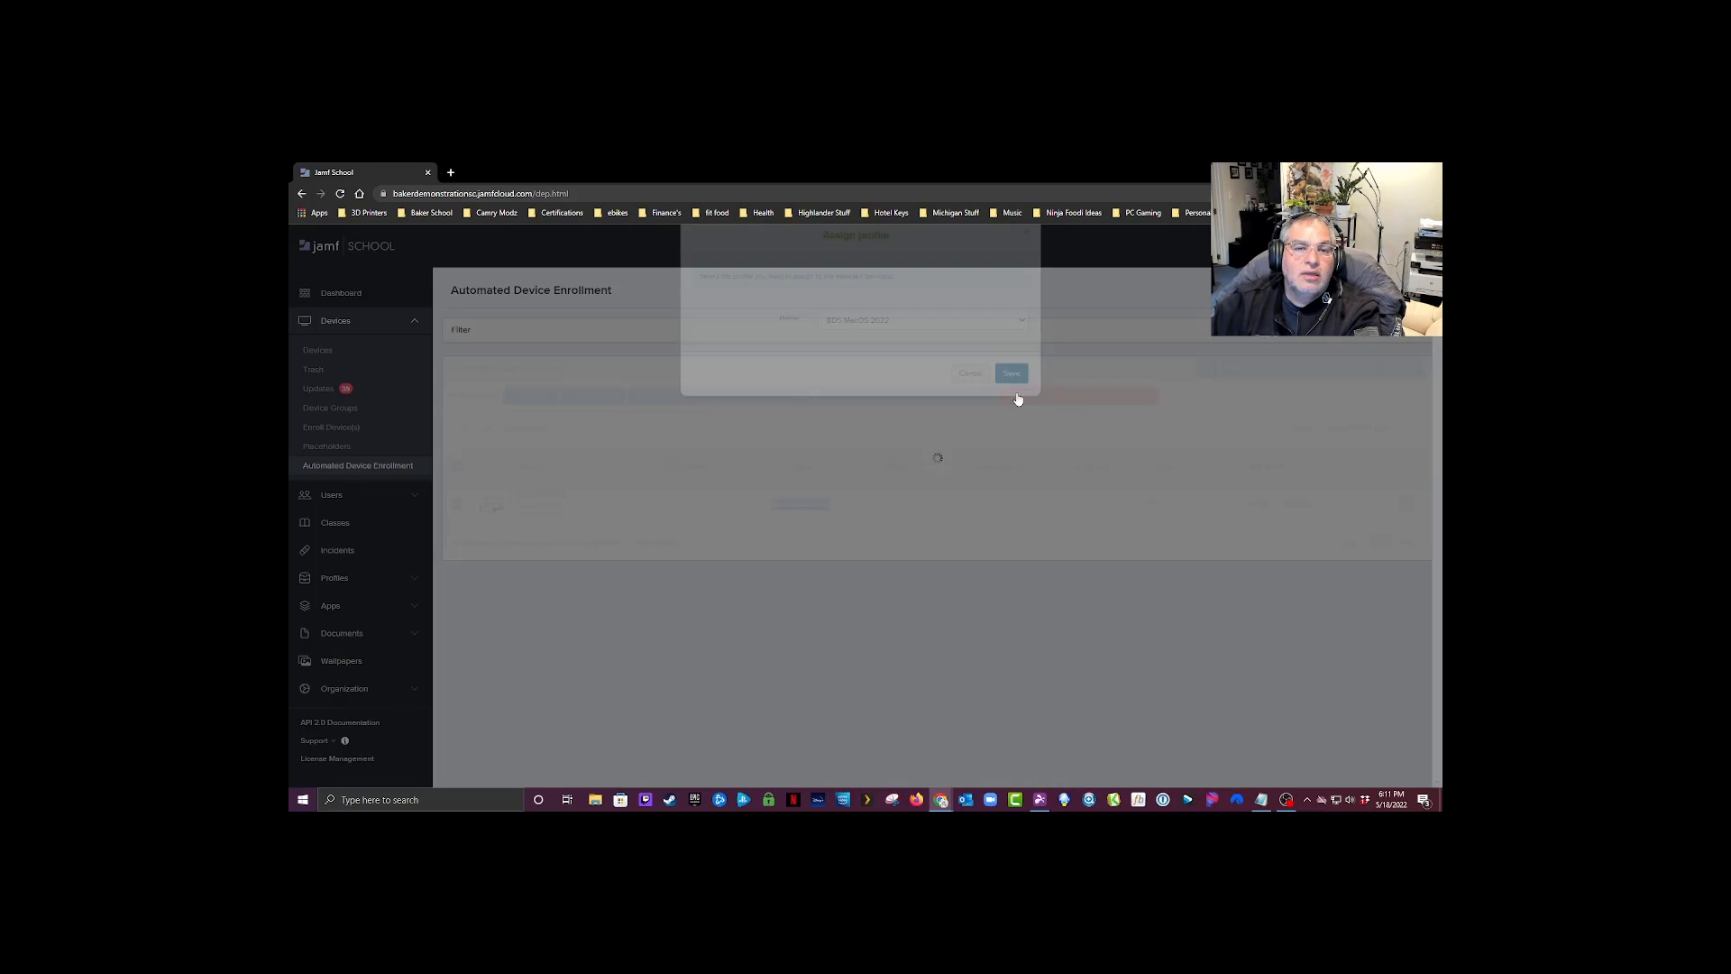